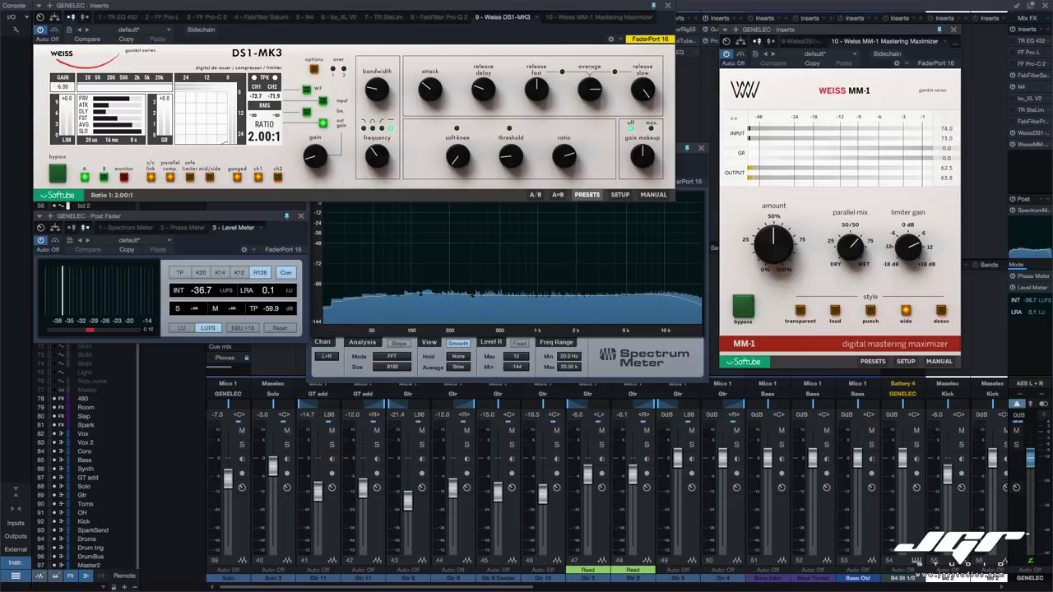
Browse the DS1-MK3 preset collection filtered by the Bob Katz tag, and clear the filter
{"action": "left_click", "coordinate": [587, 194]}
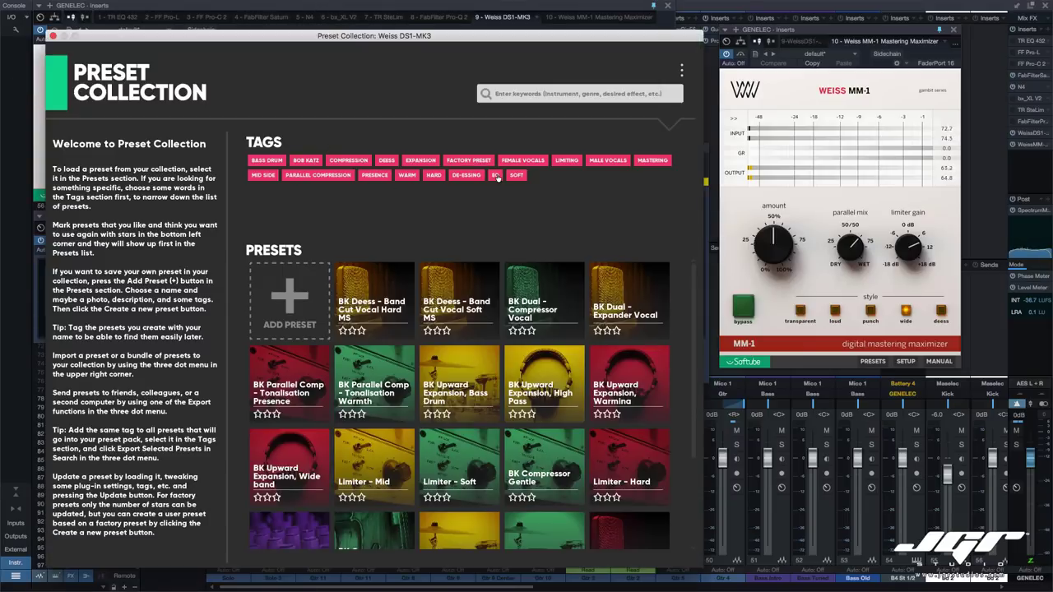
{"action": "left_click", "coordinate": [309, 162]}
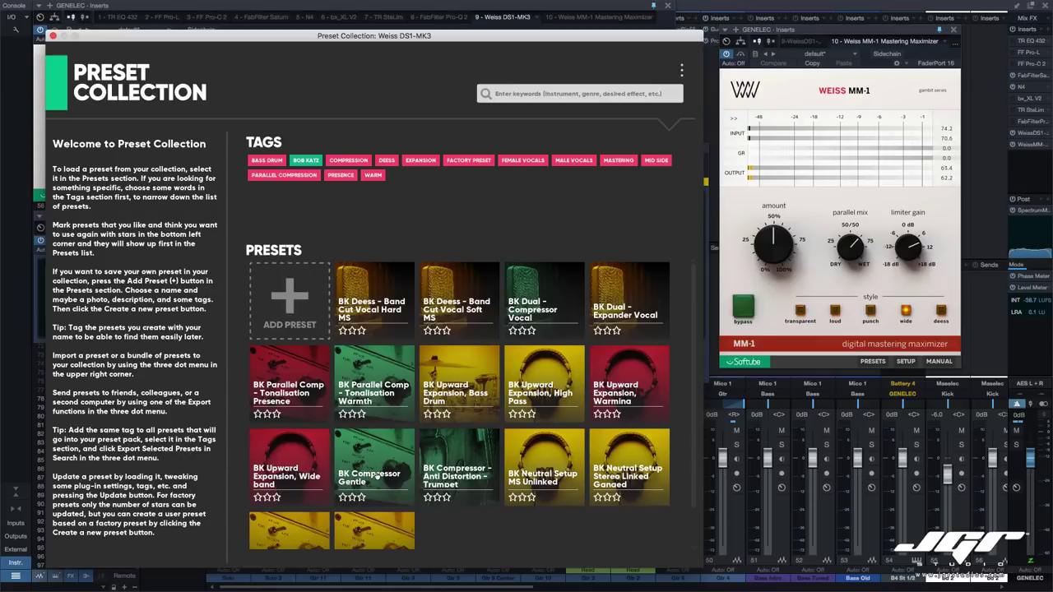
{"action": "scroll", "coordinate": [454, 476], "scroll_direction": "down", "scroll_amount": 1}
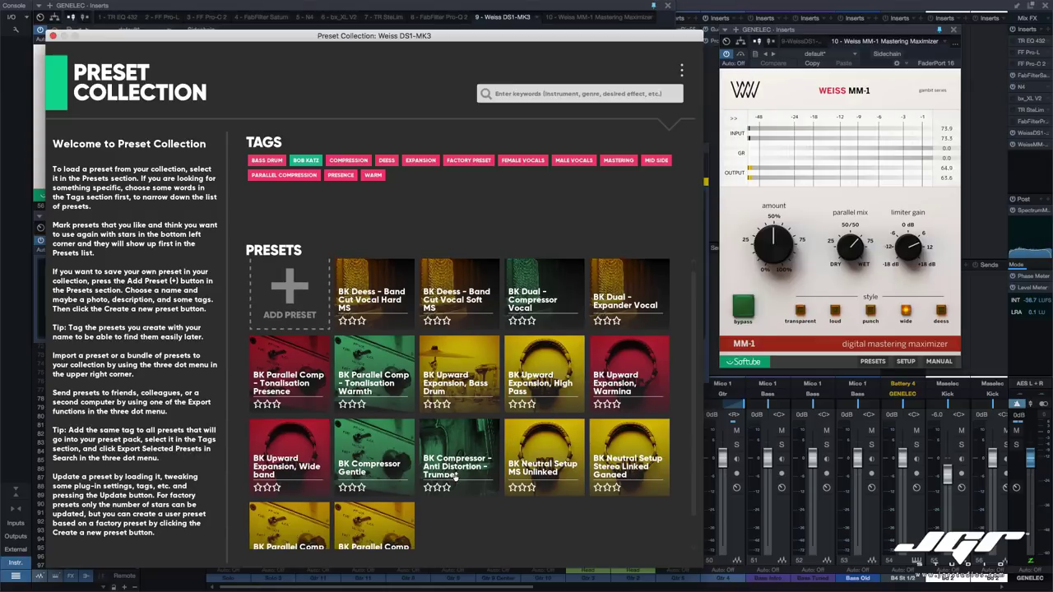
{"action": "scroll", "coordinate": [374, 379], "scroll_direction": "down", "scroll_amount": 2}
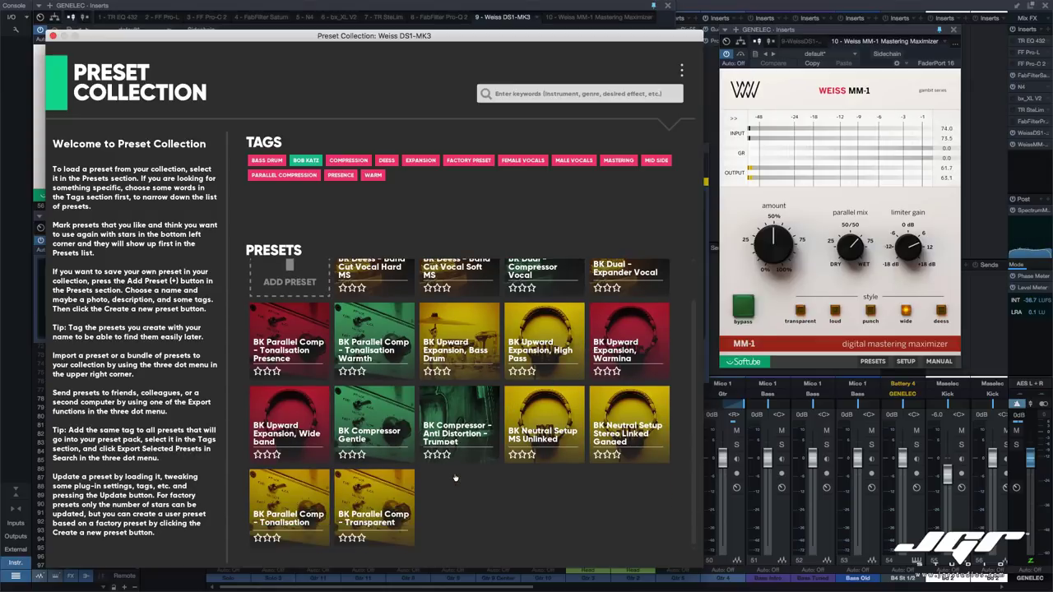
{"action": "left_click", "coordinate": [310, 163]}
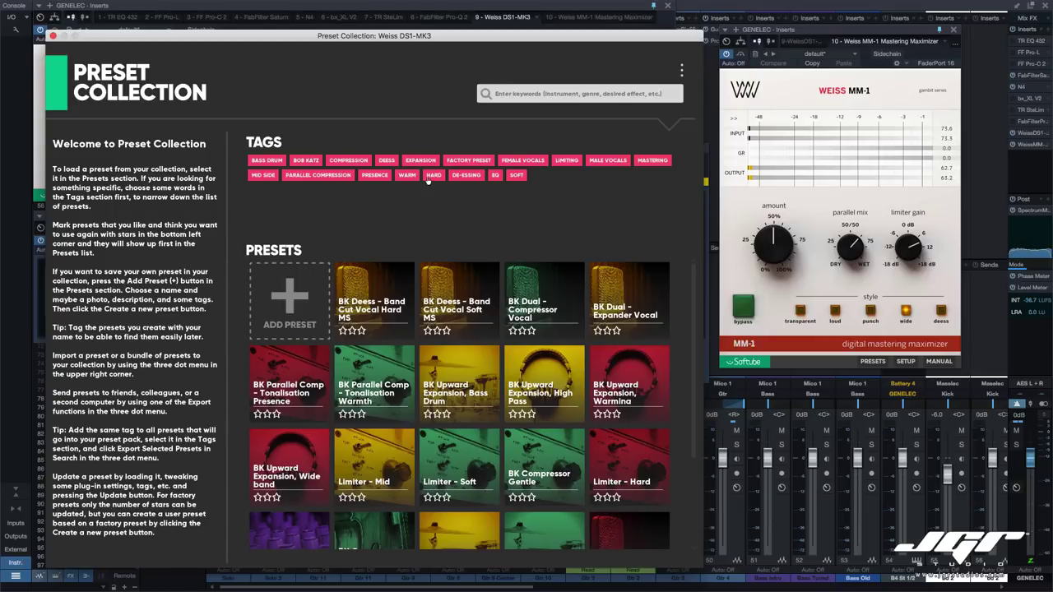
Browse the presets under the Female Vocals and Limiting tags, clear the filters and close the preset collection
{"action": "left_click", "coordinate": [538, 163]}
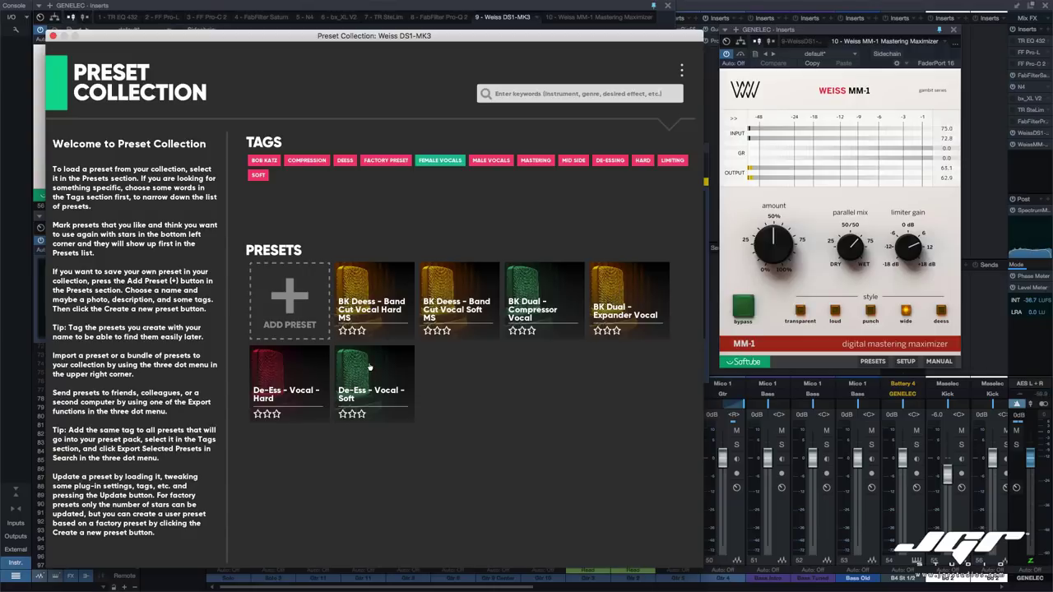
{"action": "left_click", "coordinate": [497, 161]}
{"action": "left_click", "coordinate": [497, 161]}
{"action": "left_click", "coordinate": [565, 162]}
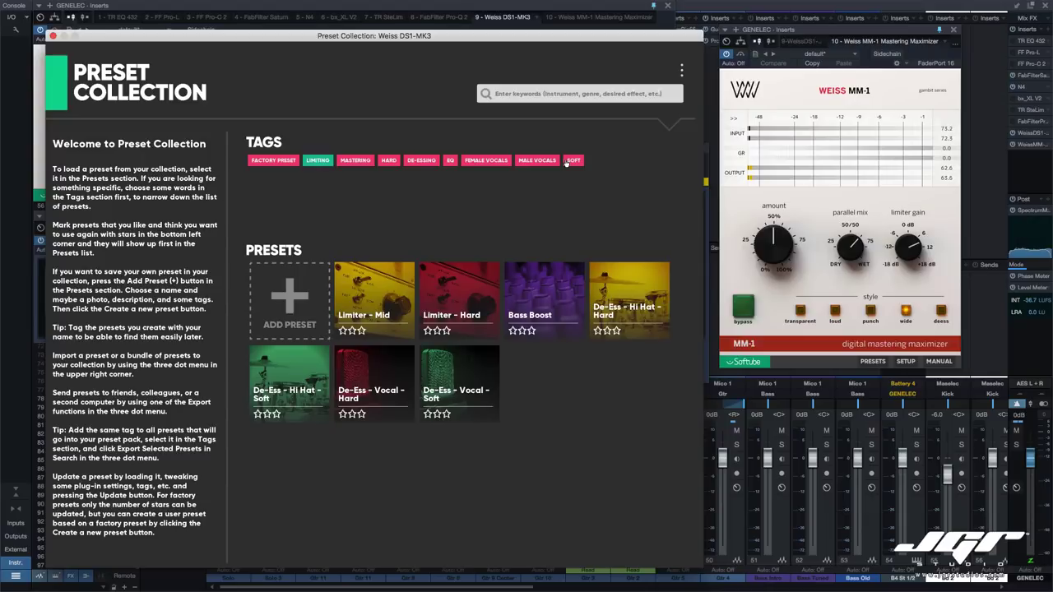
{"action": "left_click", "coordinate": [566, 161]}
{"action": "scroll", "coordinate": [565, 304], "scroll_direction": "down", "scroll_amount": 2}
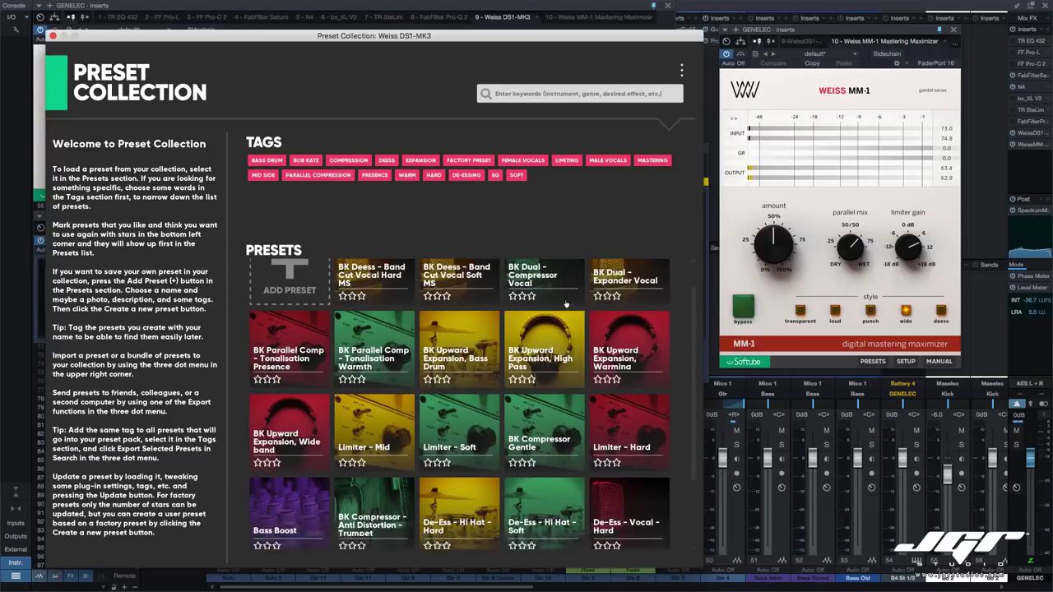
{"action": "left_click", "coordinate": [53, 36]}
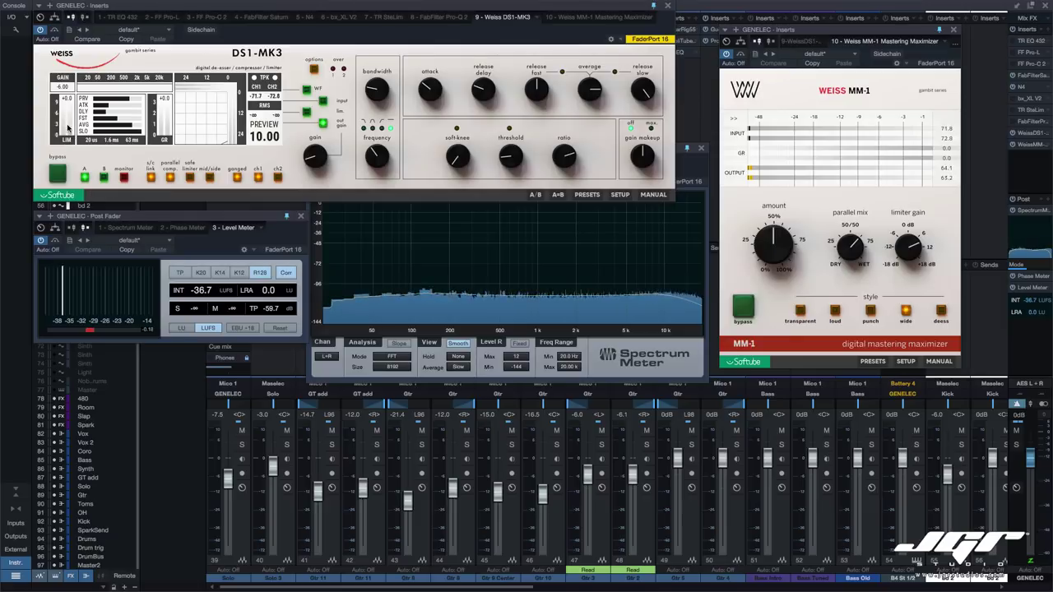
Open the DS1-MK3 options page and examine the available limiter types
{"action": "mouse_move", "coordinate": [317, 160]}
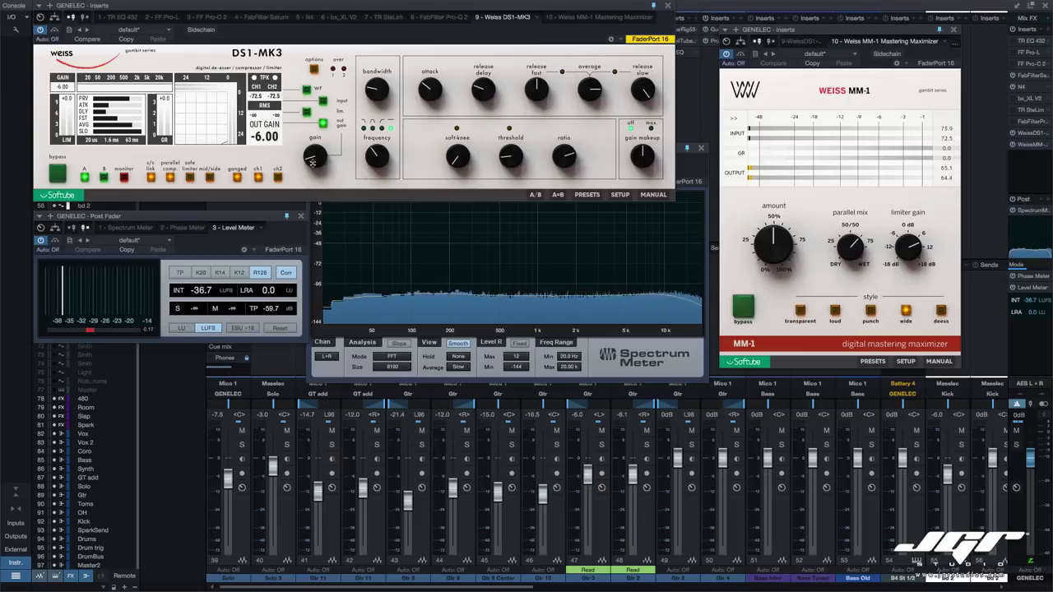
{"action": "mouse_move", "coordinate": [88, 79]}
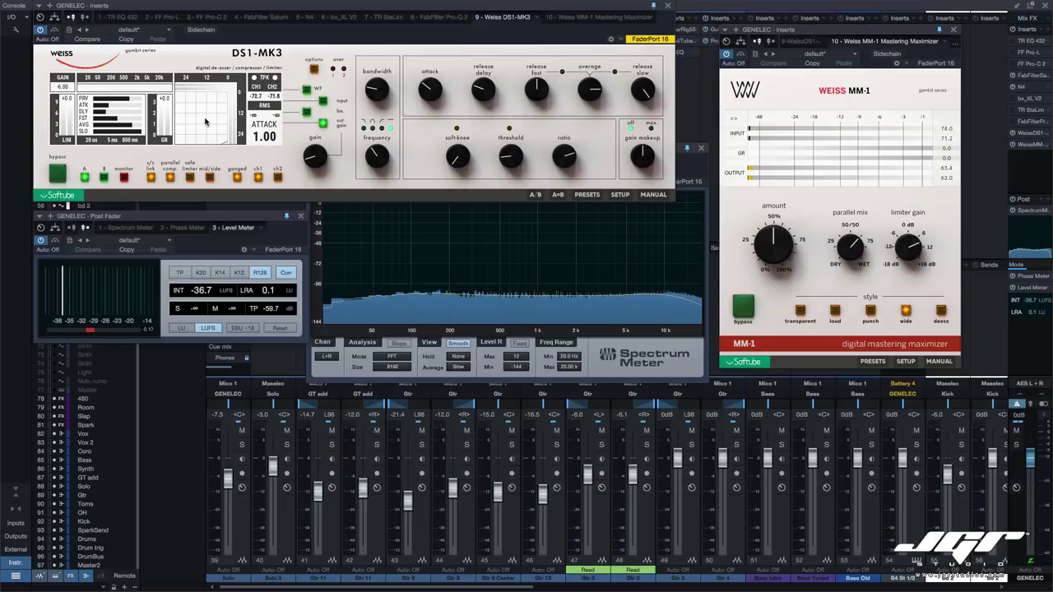
{"action": "left_click", "coordinate": [313, 69]}
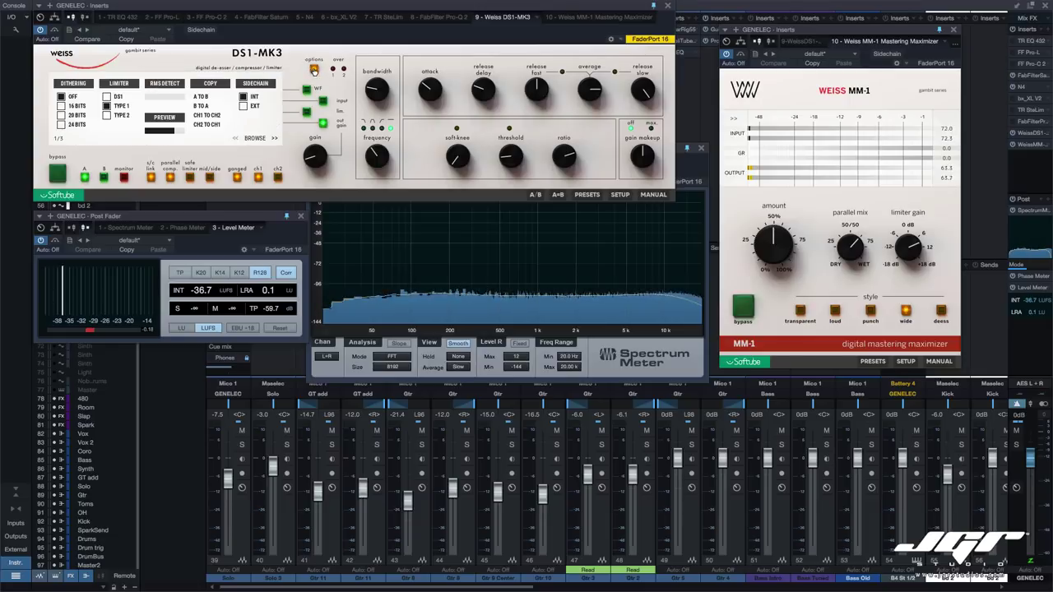
{"action": "left_click", "coordinate": [106, 96]}
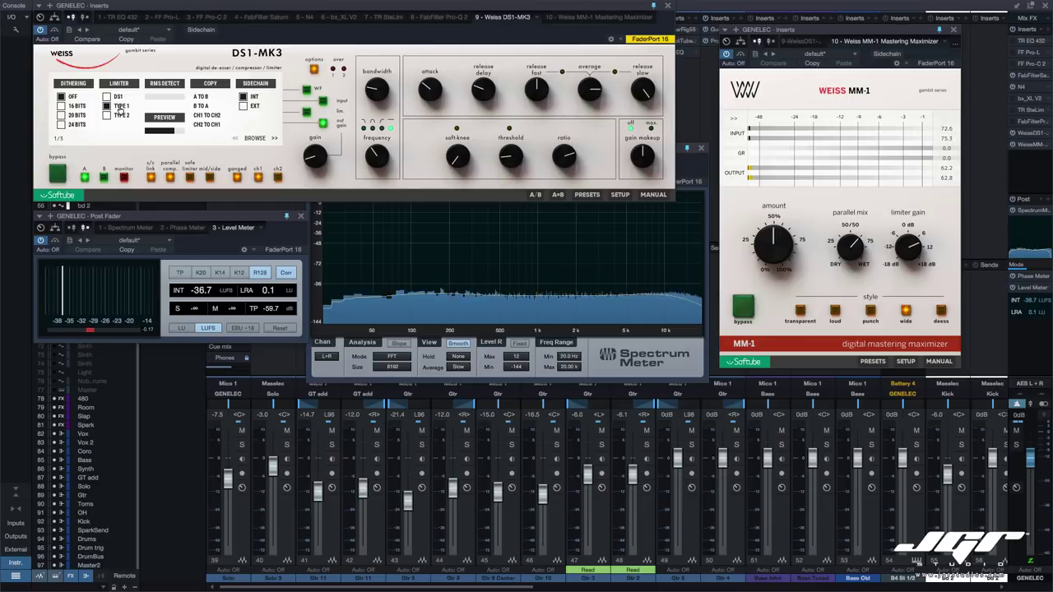
View the DS1-MK3 waveform display during playback, and stop playback
{"action": "left_click", "coordinate": [305, 89]}
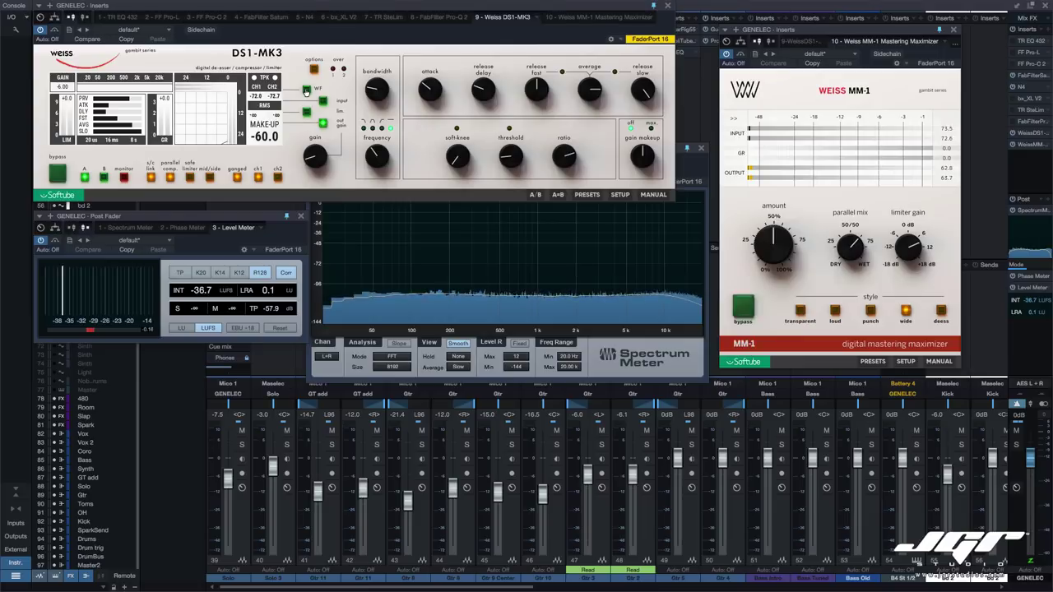
{"action": "left_click", "coordinate": [306, 89]}
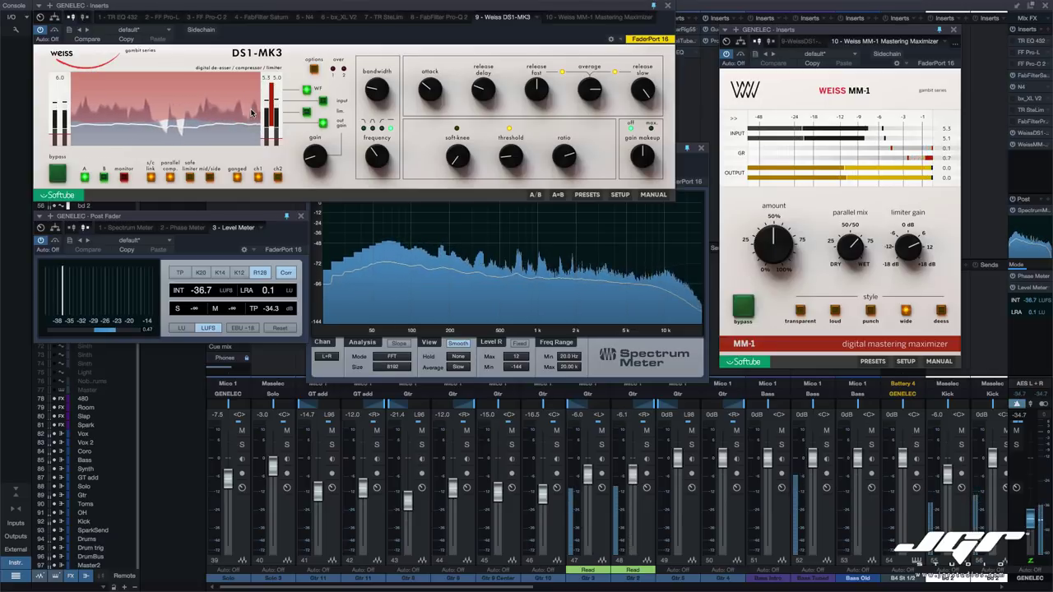
{"action": "key", "text": "space"}
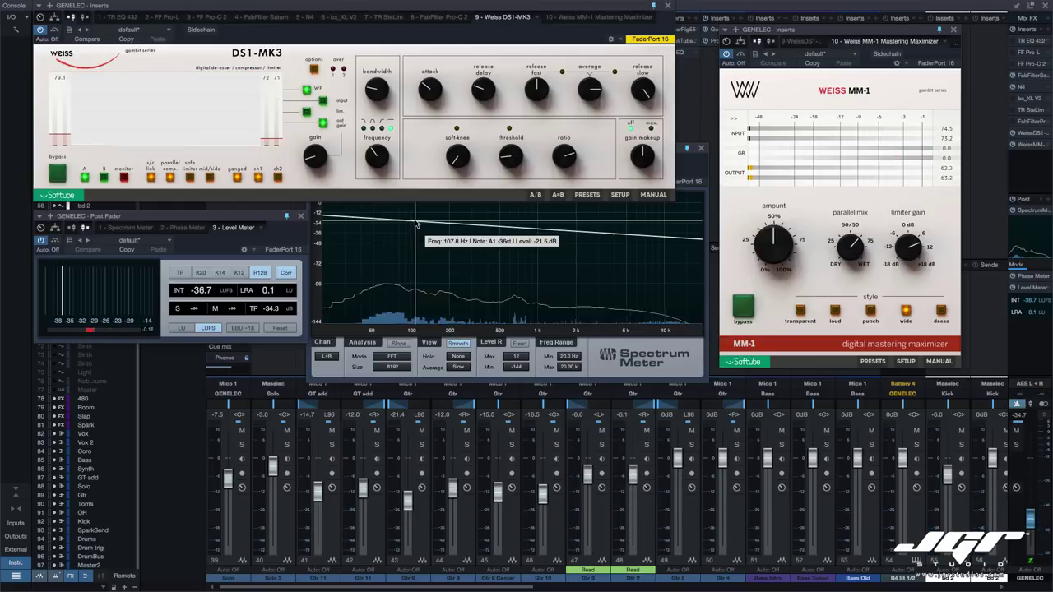
{"action": "left_click", "coordinate": [587, 195]}
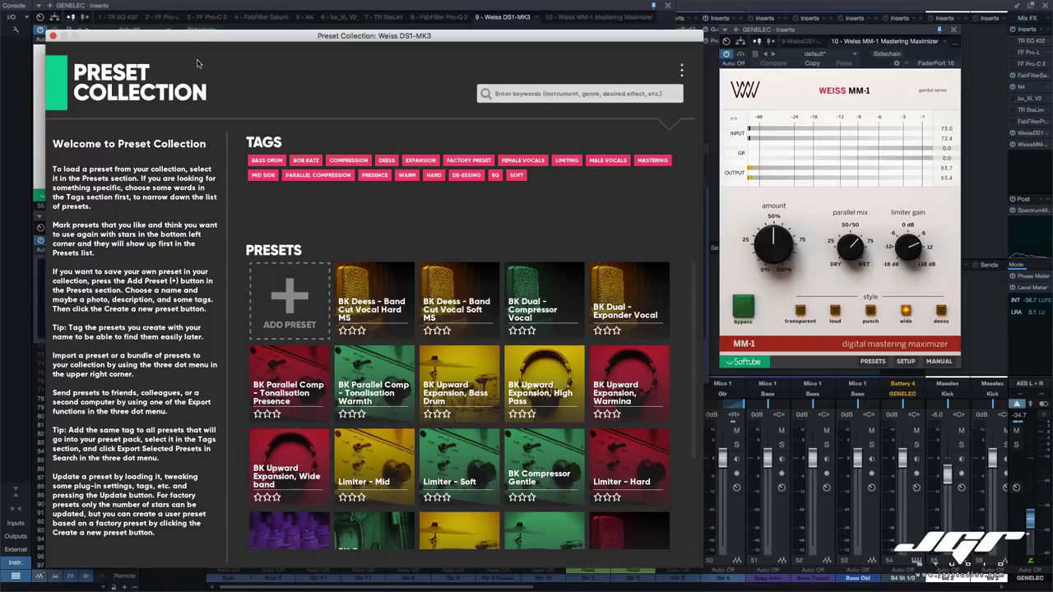
{"action": "left_click", "coordinate": [53, 35]}
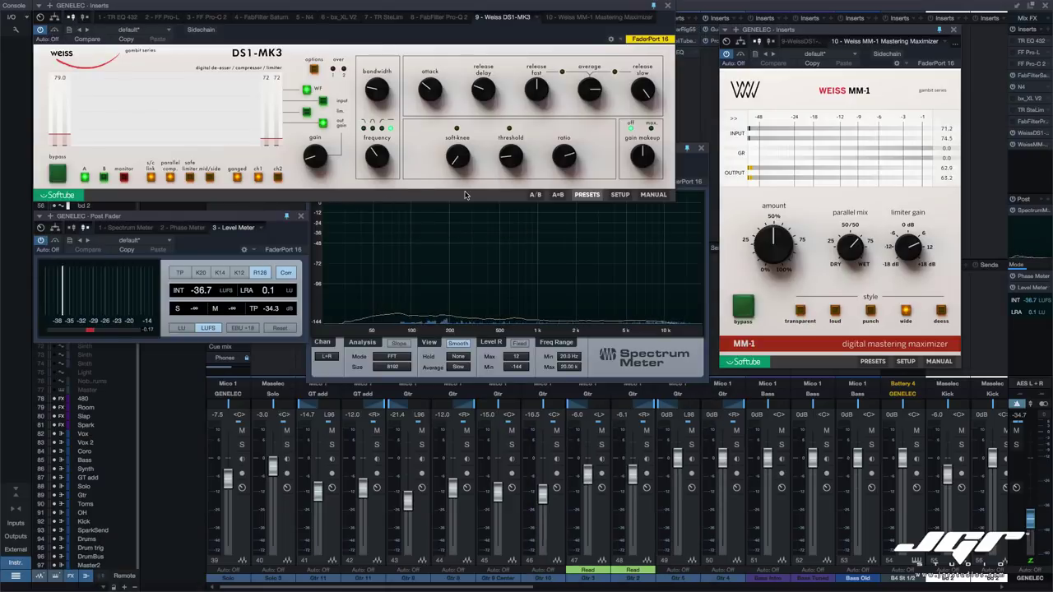
In the DS1-MK3 options, try 16-bit dithering, return it to Off, and set the sidechain to EXT
{"action": "left_click", "coordinate": [313, 69]}
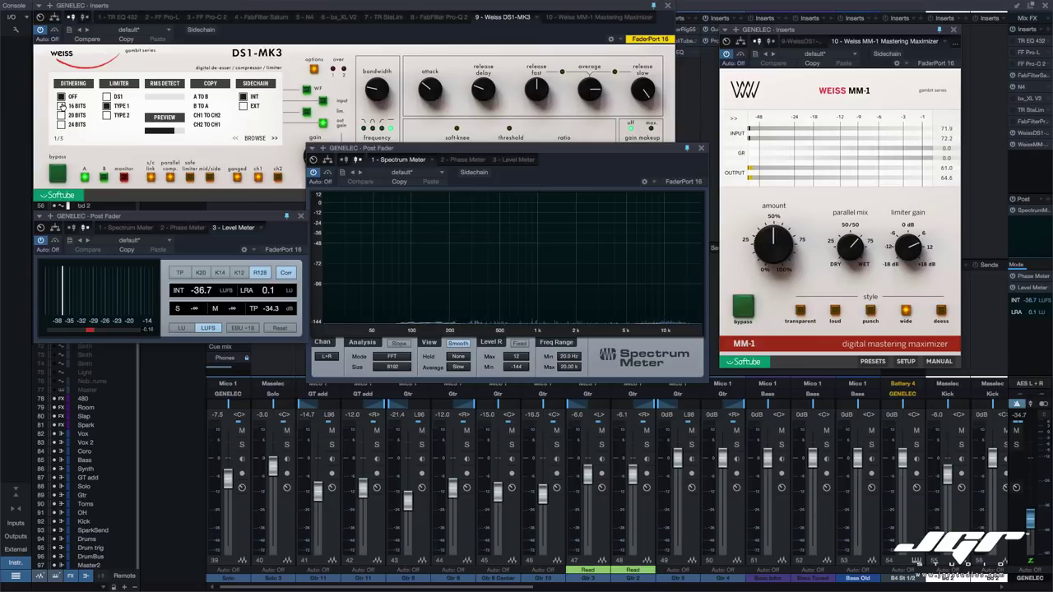
{"action": "left_click", "coordinate": [271, 192]}
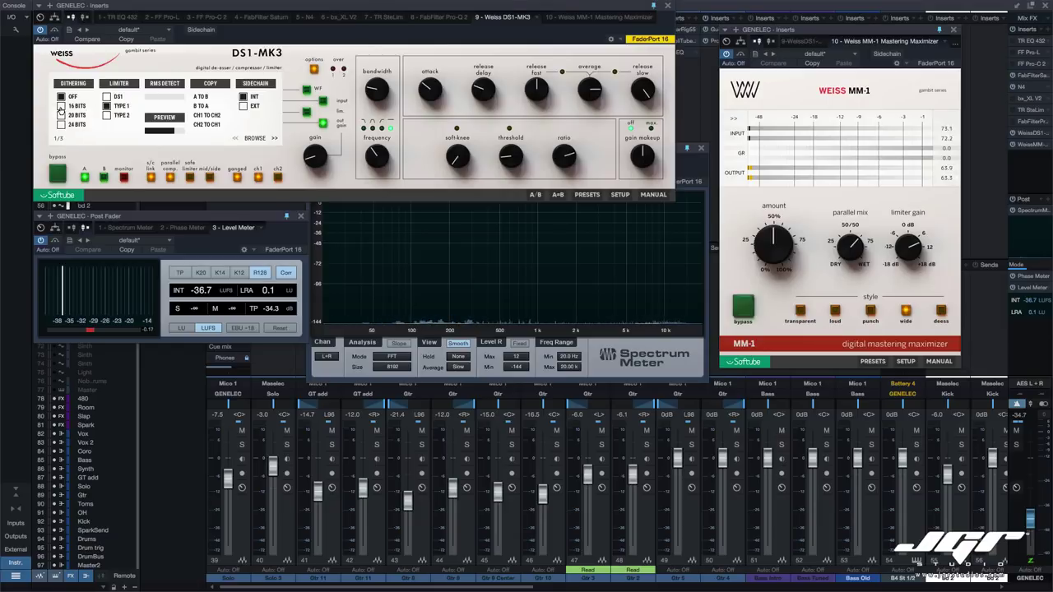
{"action": "left_click", "coordinate": [61, 106]}
{"action": "left_click", "coordinate": [61, 96]}
{"action": "left_click", "coordinate": [244, 106]}
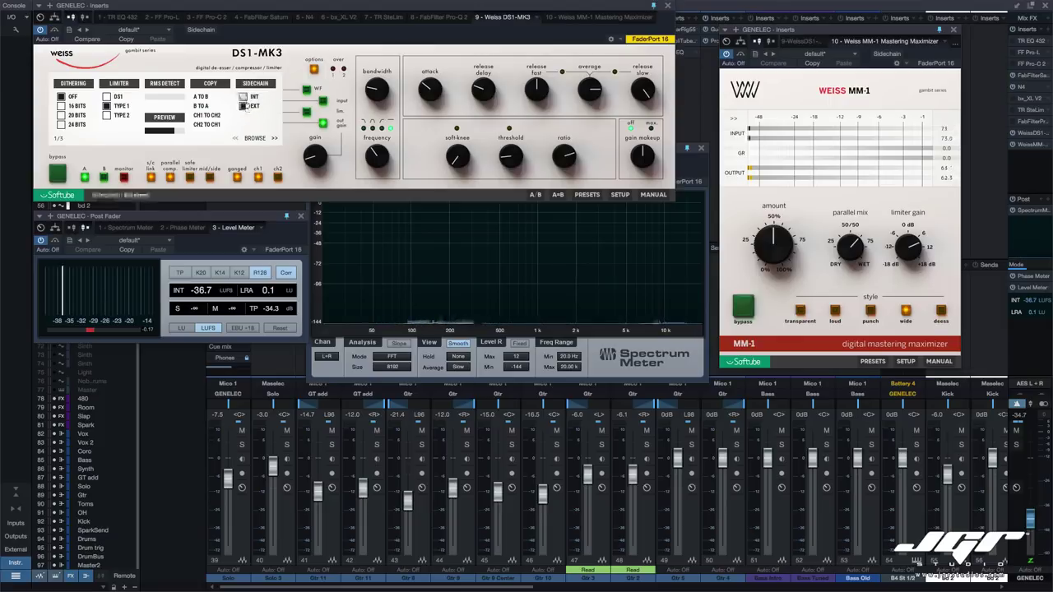
Examine the meter, knee range and auto make-up options, and close the options page
{"action": "left_click", "coordinate": [275, 139]}
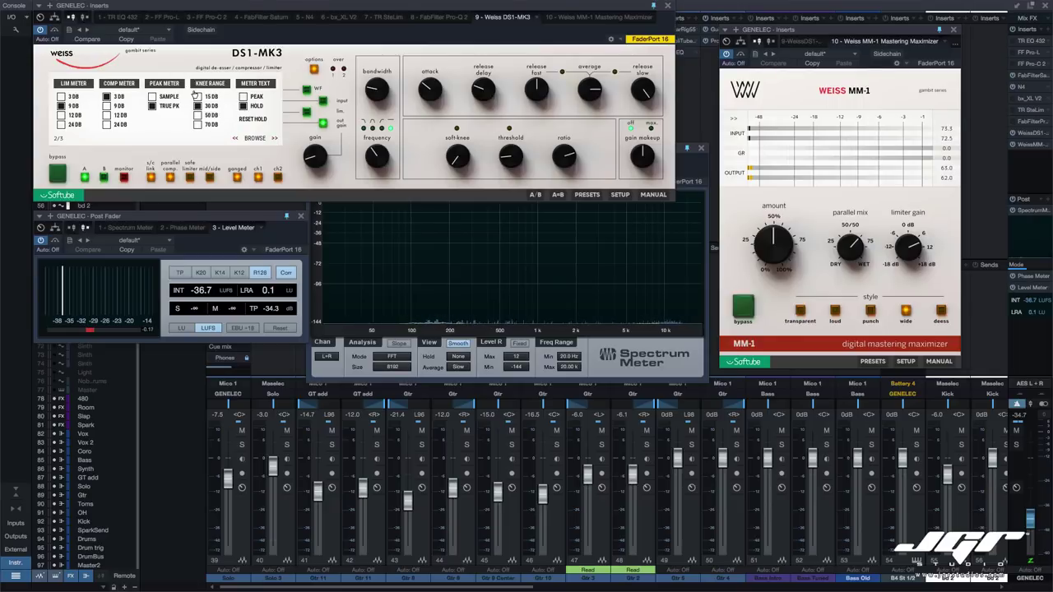
{"action": "left_click", "coordinate": [275, 139]}
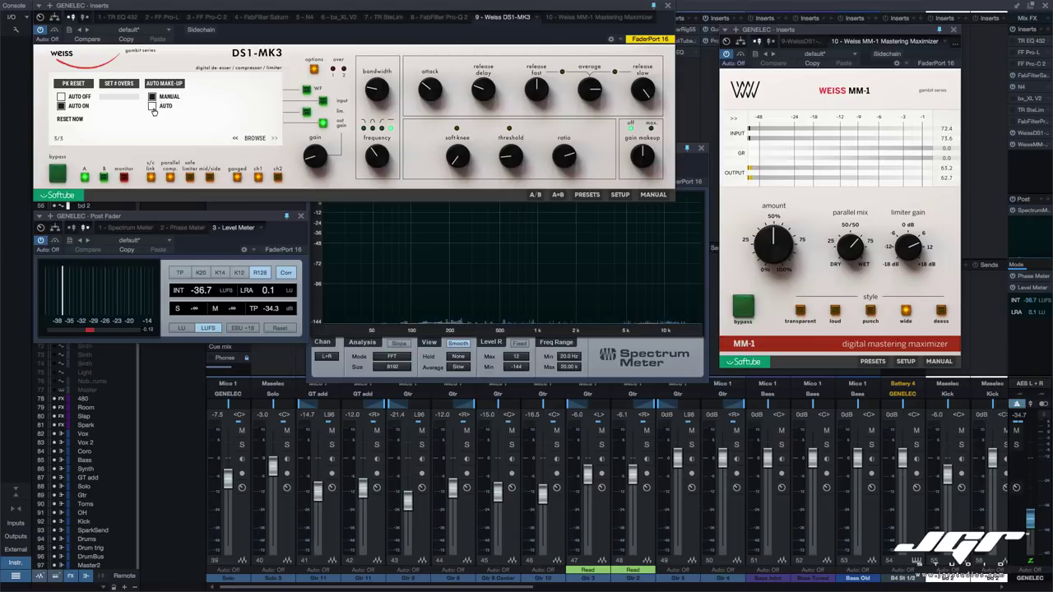
{"action": "left_click", "coordinate": [313, 69]}
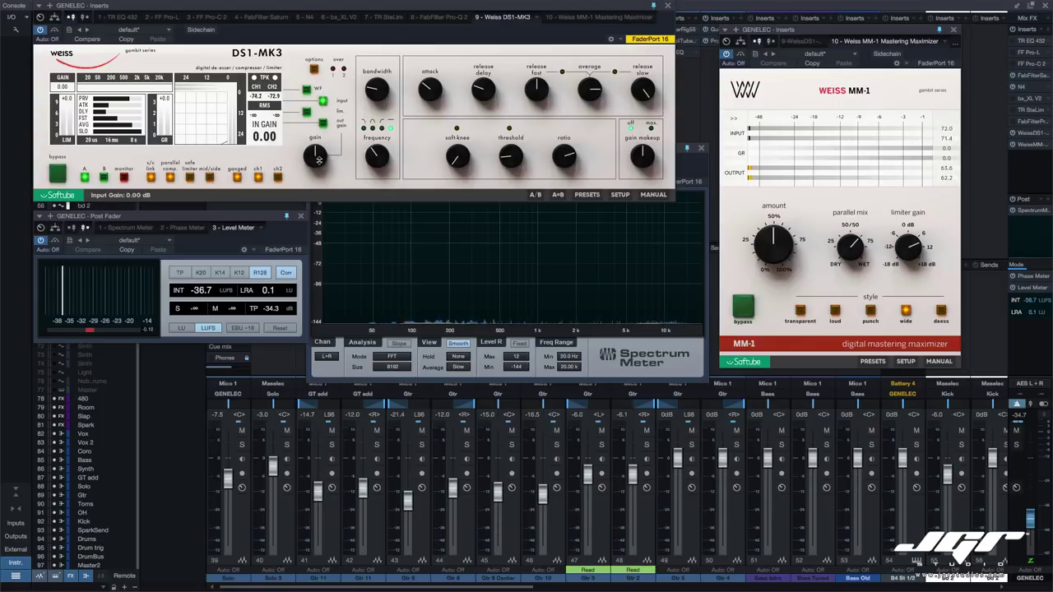
Assign the gain knob to the limiter, and switch it back to output gain
{"action": "left_click", "coordinate": [306, 113]}
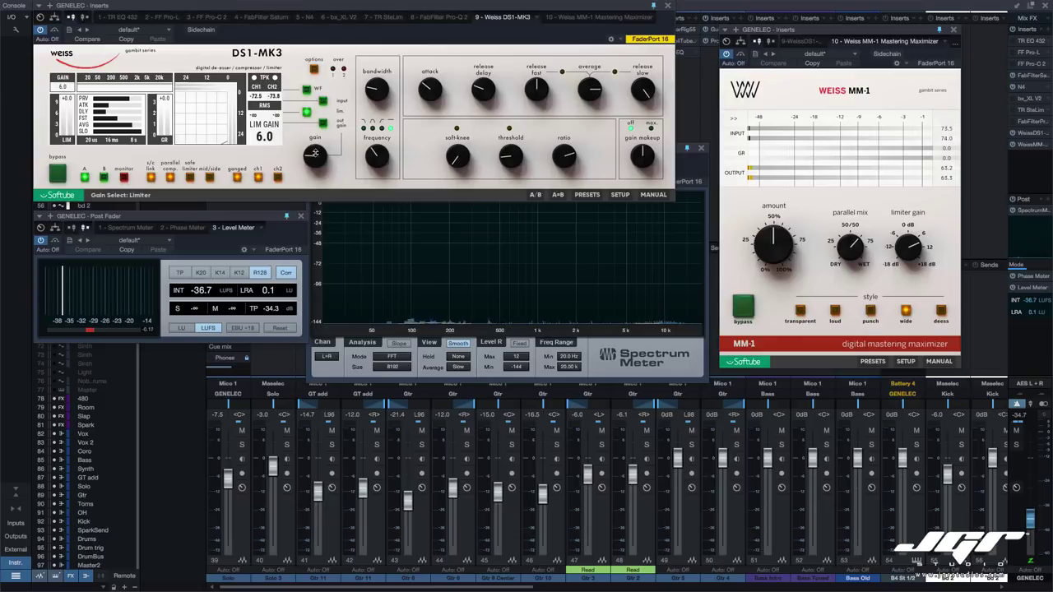
{"action": "left_click", "coordinate": [322, 123]}
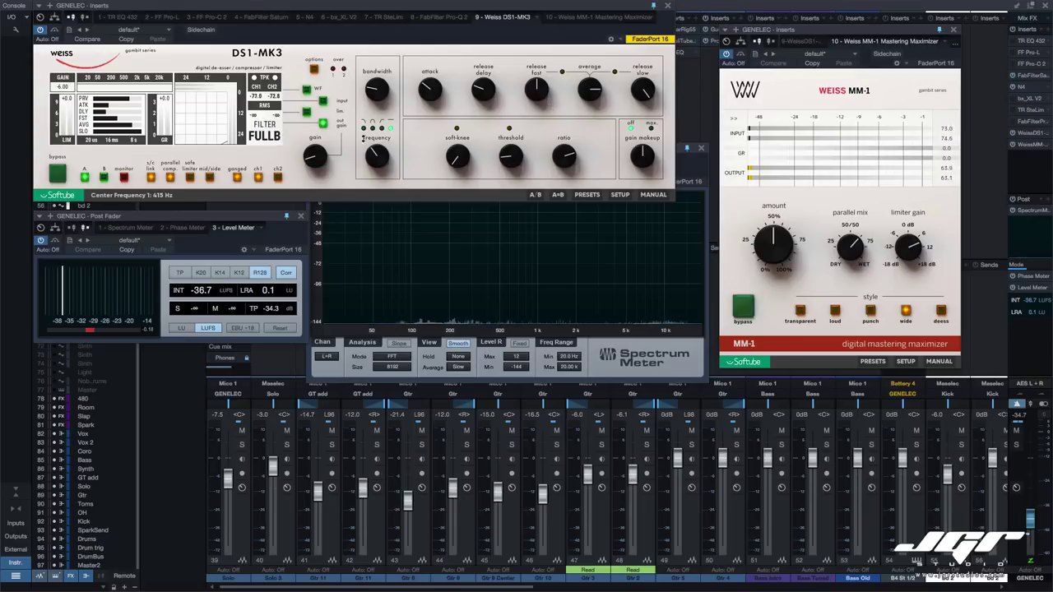
Try the DS1-MK3 filter types, including full band, select band-pass and adjust its bandwidth
{"action": "left_click", "coordinate": [377, 129]}
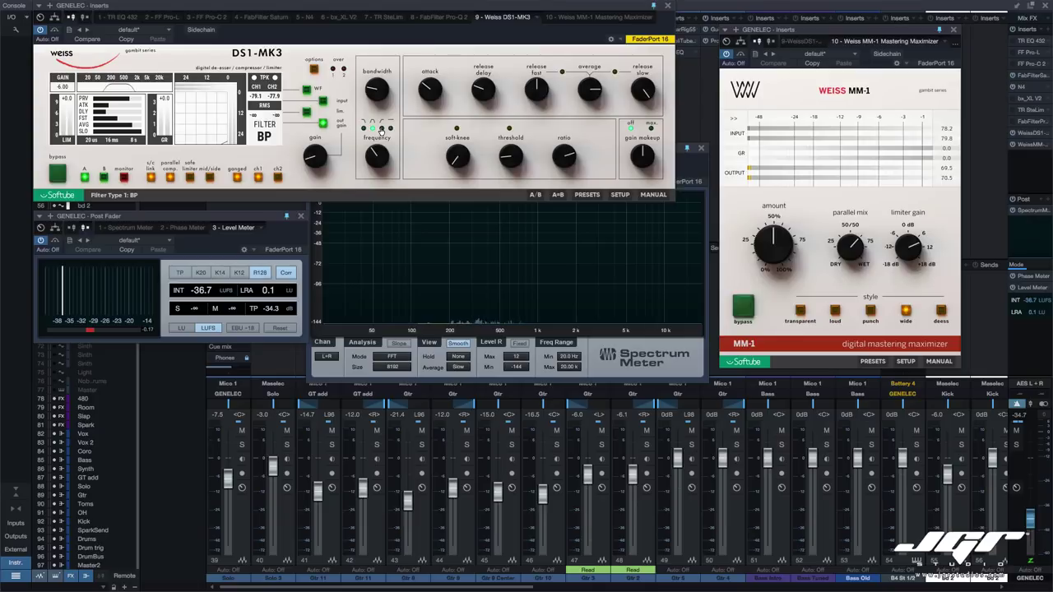
{"action": "left_click", "coordinate": [365, 129]}
{"action": "left_click", "coordinate": [375, 129]}
{"action": "left_click", "coordinate": [390, 129]}
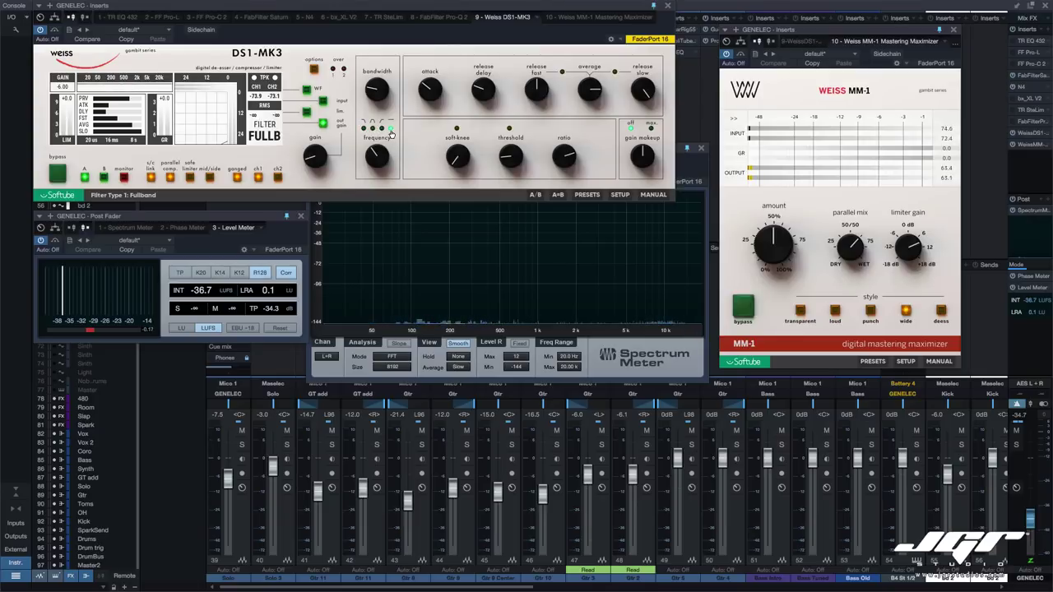
{"action": "left_click", "coordinate": [376, 129]}
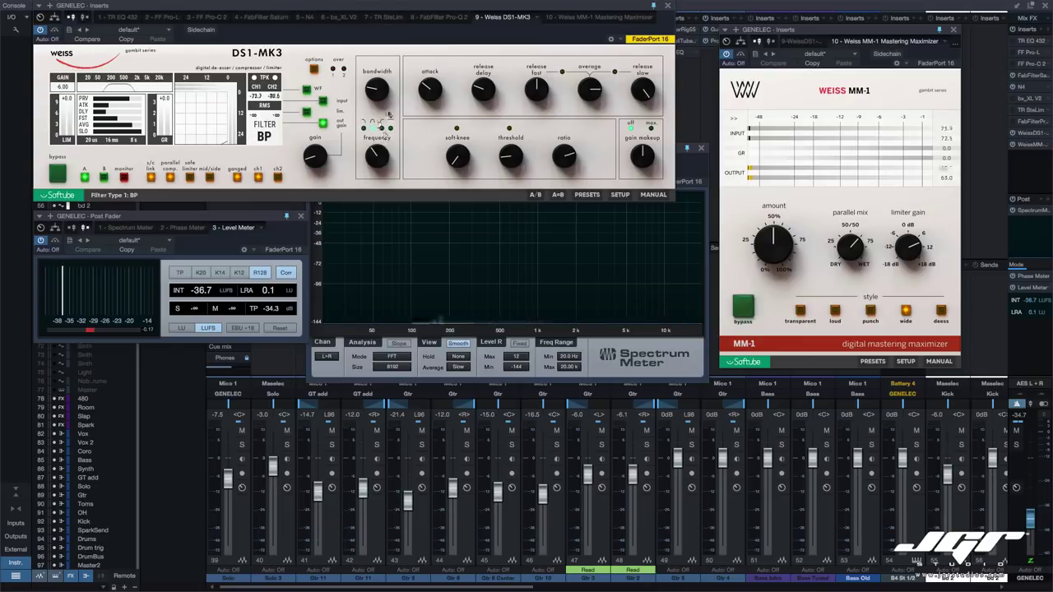
{"action": "left_click_drag", "start_coordinate": [376, 82], "coordinate": [371, 114]}
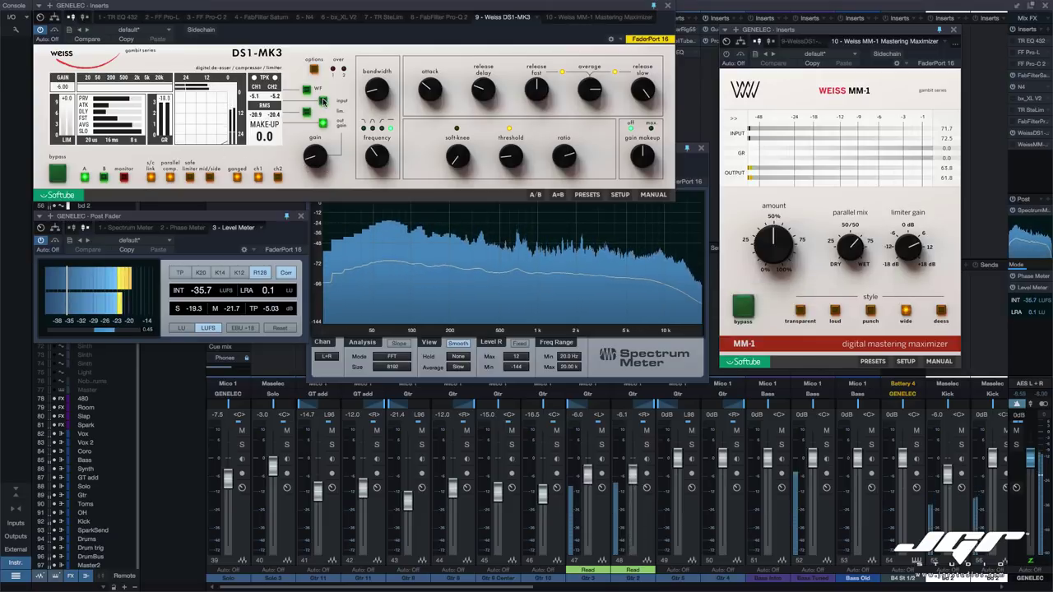
Assign the gain knob to the input and set the input gain to 3.00 dB
{"action": "left_click", "coordinate": [107, 105]}
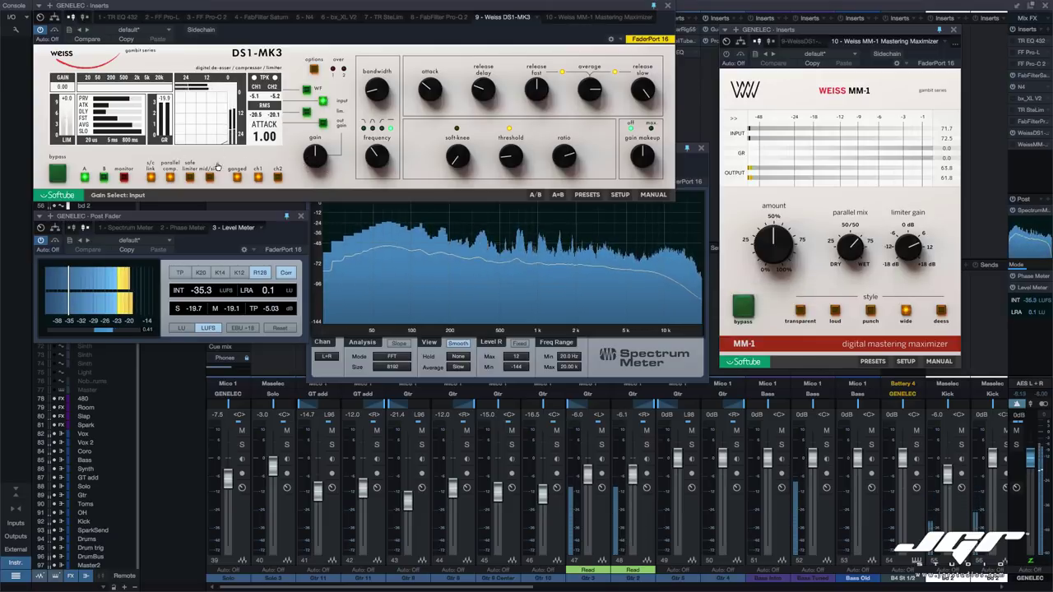
{"action": "left_click", "coordinate": [320, 126]}
{"action": "left_click", "coordinate": [322, 101]}
{"action": "mouse_move", "coordinate": [315, 150]}
{"action": "left_mouse_down"}
{"action": "mouse_move", "coordinate": [317, 102]}
{"action": "mouse_move", "coordinate": [317, 141]}
{"action": "mouse_move", "coordinate": [314, 108]}
{"action": "mouse_move", "coordinate": [307, 144]}
{"action": "left_mouse_up"}
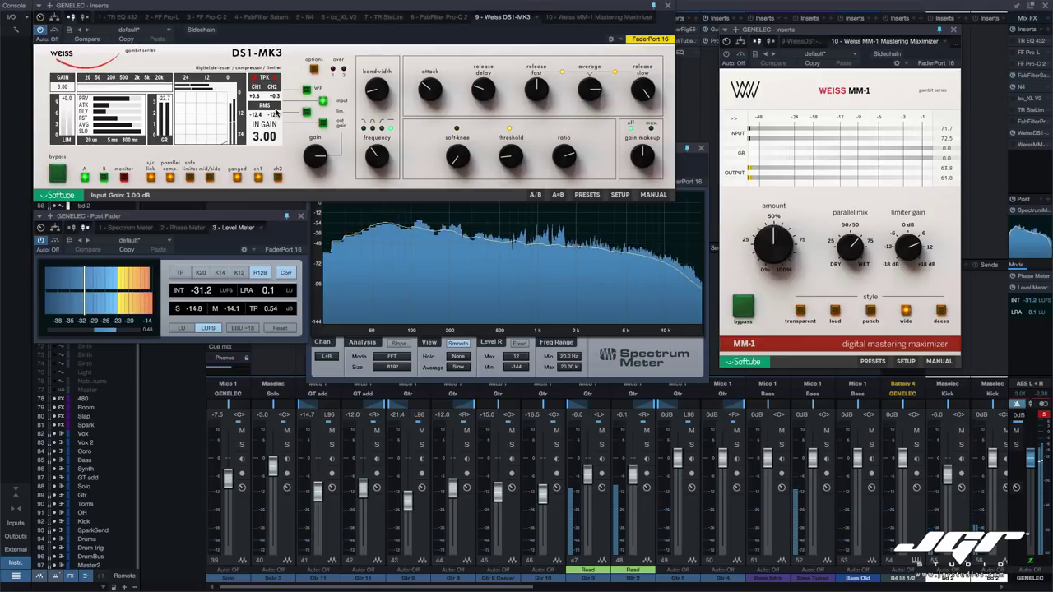
Set the limiter gain to 8.8 dB and the fast release to 315 ms
{"action": "left_click", "coordinate": [307, 122]}
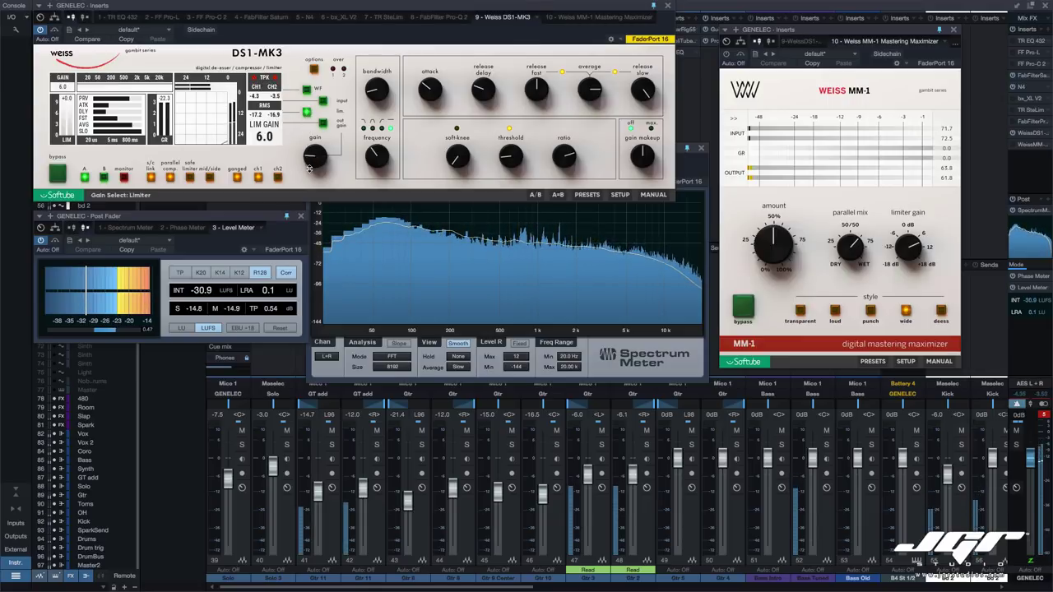
{"action": "left_click_drag", "start_coordinate": [317, 166], "coordinate": [317, 146]}
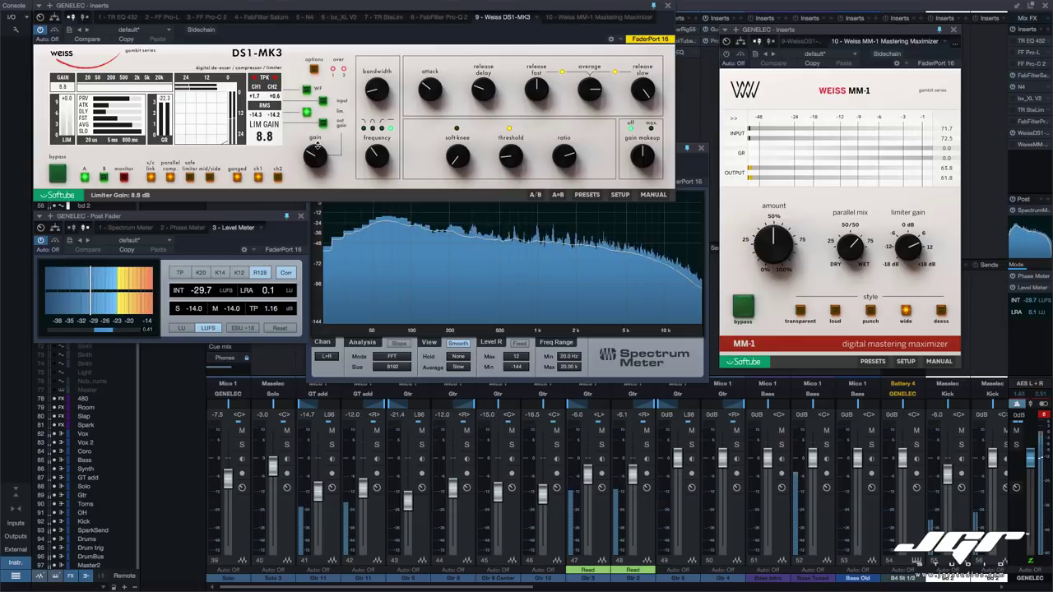
{"action": "left_click_drag", "start_coordinate": [536, 92], "coordinate": [535, 47]}
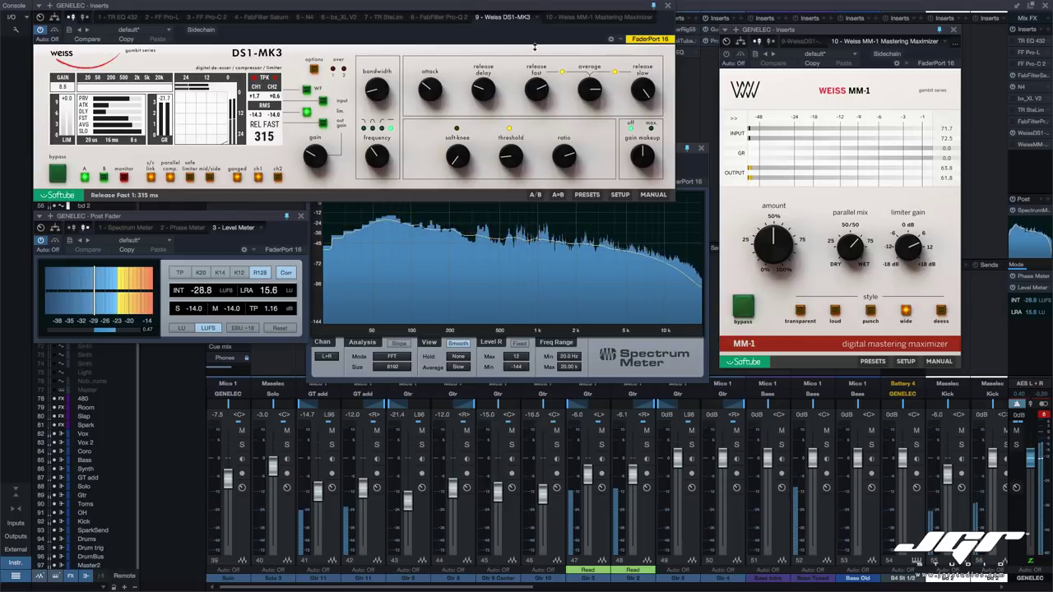
Set the DS1-MK3's fast release to 0.50 ms and the average to 125 ms
{"action": "mouse_move", "coordinate": [590, 95]}
{"action": "left_mouse_down"}
{"action": "mouse_move", "coordinate": [597, 177]}
{"action": "mouse_move", "coordinate": [572, 38]}
{"action": "mouse_move", "coordinate": [585, 136]}
{"action": "mouse_move", "coordinate": [580, 66]}
{"action": "mouse_move", "coordinate": [582, 85]}
{"action": "left_mouse_up"}
{"action": "scroll", "coordinate": [541, 91], "scroll_direction": "down", "scroll_amount": 5}
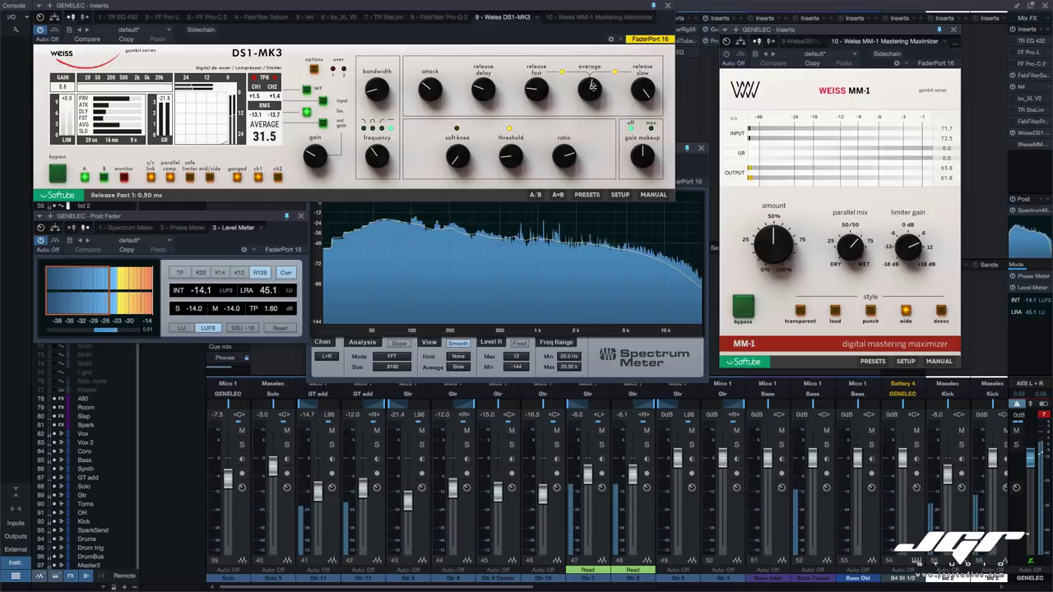
{"action": "left_click_drag", "start_coordinate": [589, 89], "coordinate": [591, 72]}
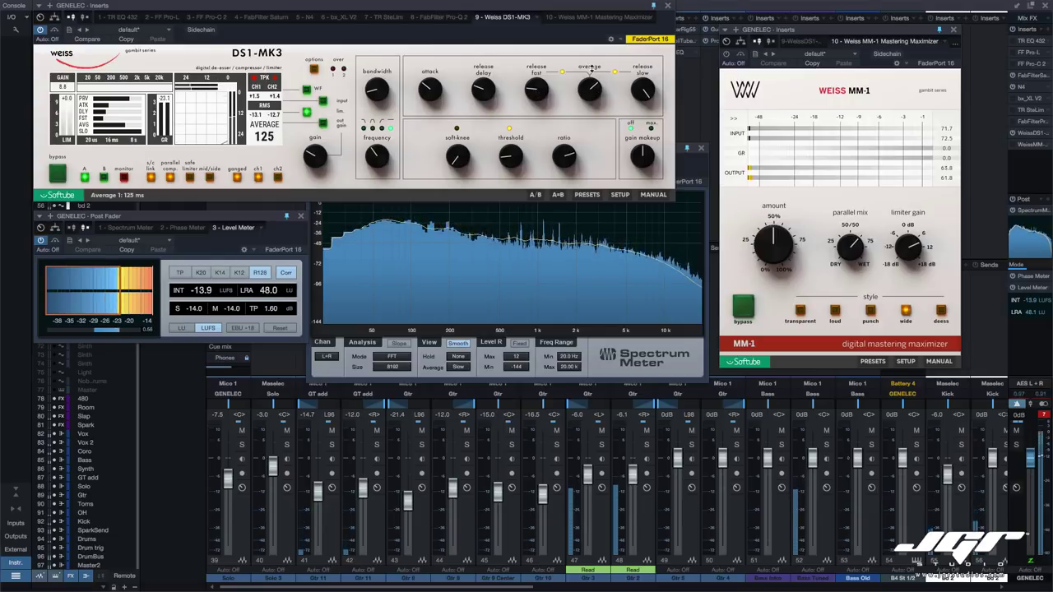
Lower the compressor threshold and reduce the output gain to -5.40 dB
{"action": "left_click_drag", "start_coordinate": [510, 159], "coordinate": [511, 195]}
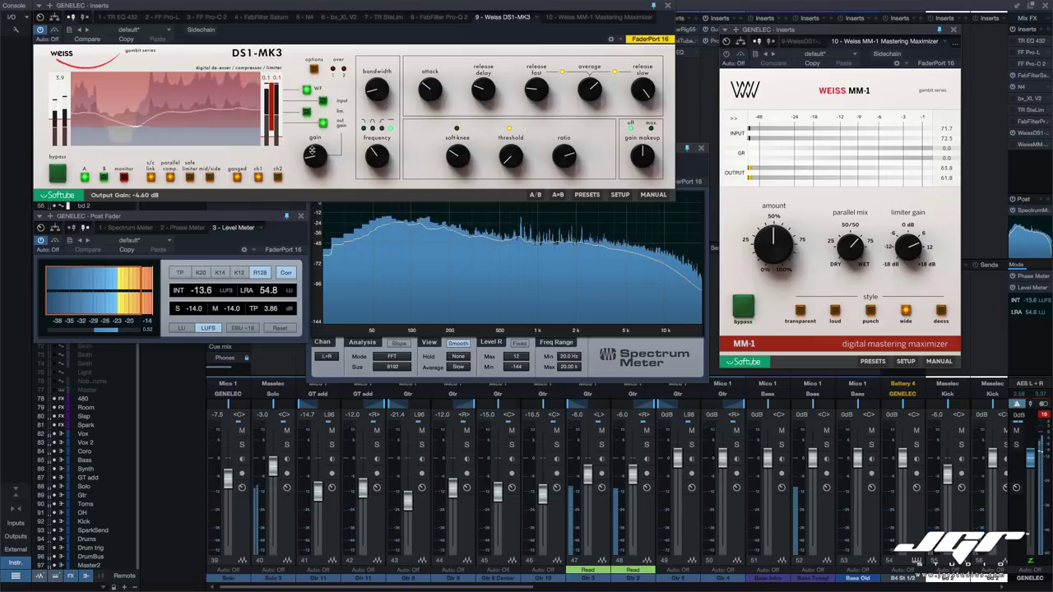
{"action": "scroll", "coordinate": [311, 151], "scroll_direction": "down", "scroll_amount": 1}
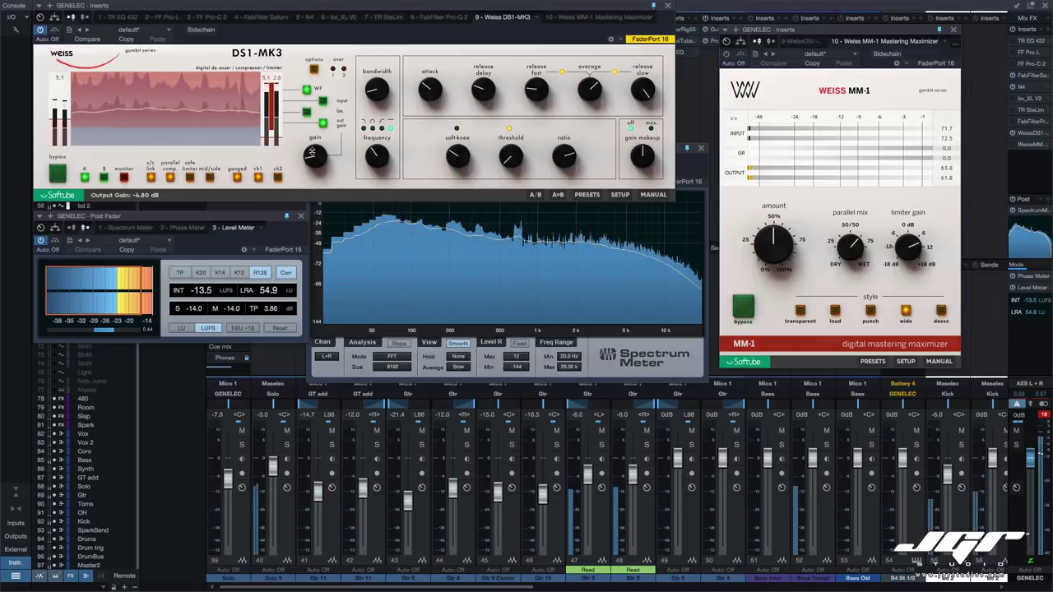
{"action": "scroll", "coordinate": [312, 151], "scroll_direction": "down", "scroll_amount": 2}
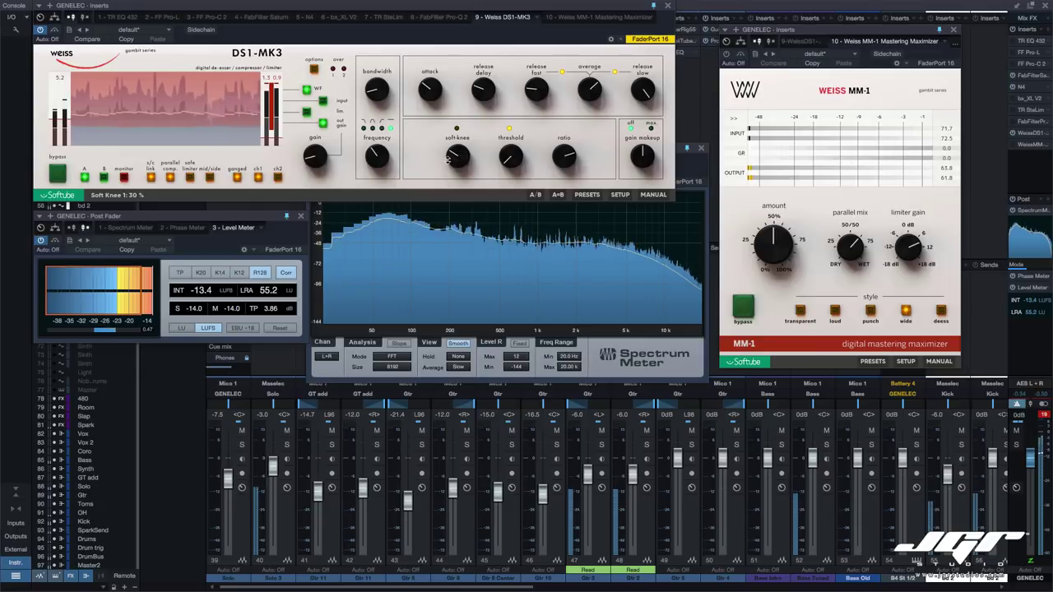
Try compression ratios between 1.05:1 and 1.16:1, and set the threshold to -47.0 dB
{"action": "scroll", "coordinate": [564, 154], "scroll_direction": "down", "scroll_amount": 5}
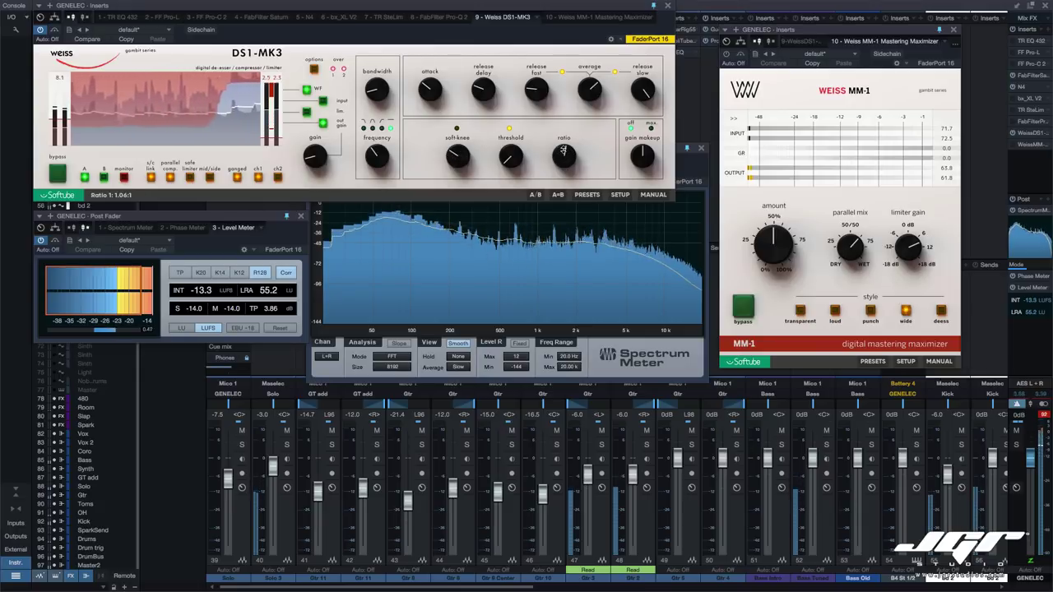
{"action": "scroll", "coordinate": [563, 152], "scroll_direction": "up", "scroll_amount": 1}
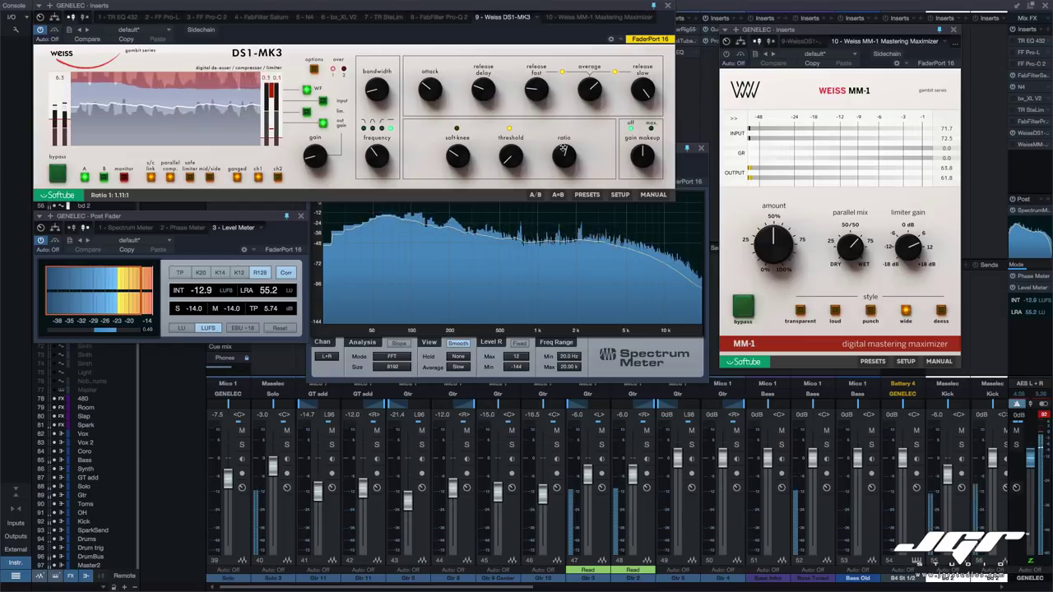
{"action": "scroll", "coordinate": [563, 150], "scroll_direction": "down", "scroll_amount": 2}
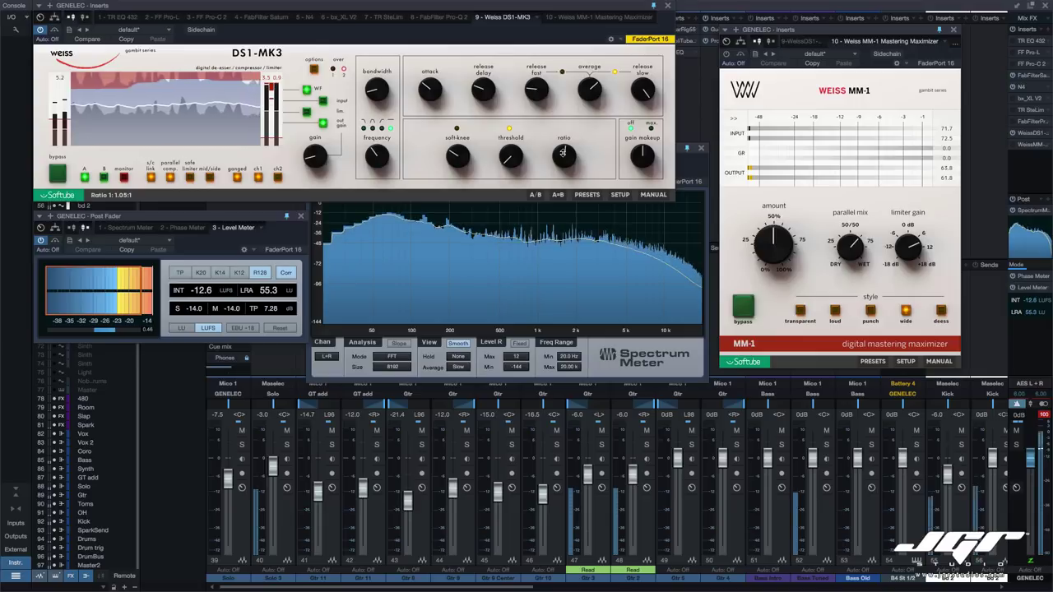
{"action": "scroll", "coordinate": [562, 151], "scroll_direction": "up", "scroll_amount": 1}
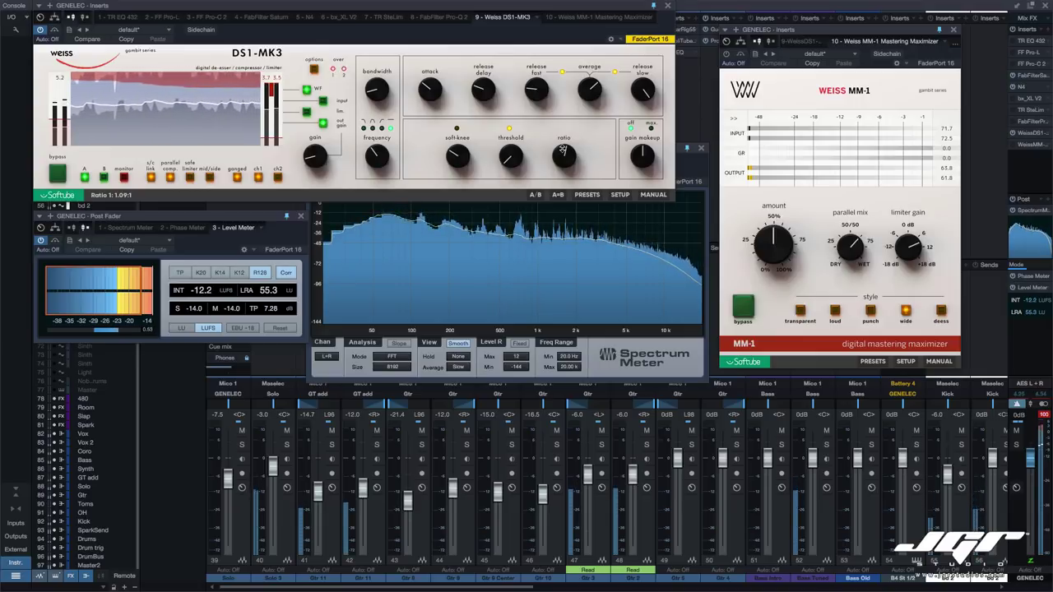
{"action": "scroll", "coordinate": [562, 150], "scroll_direction": "up", "scroll_amount": 2}
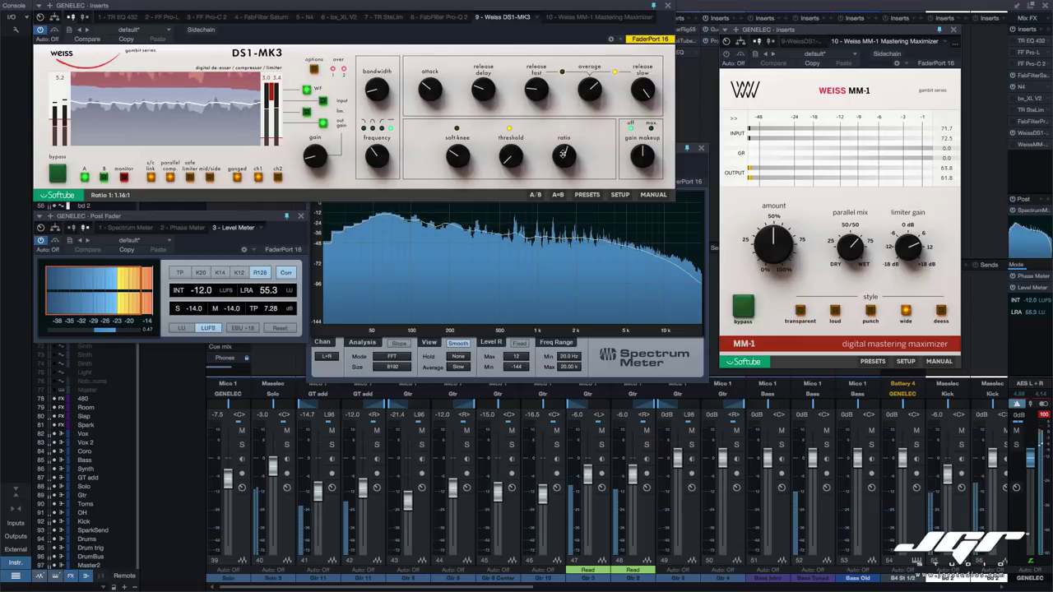
{"action": "scroll", "coordinate": [562, 152], "scroll_direction": "up", "scroll_amount": 2}
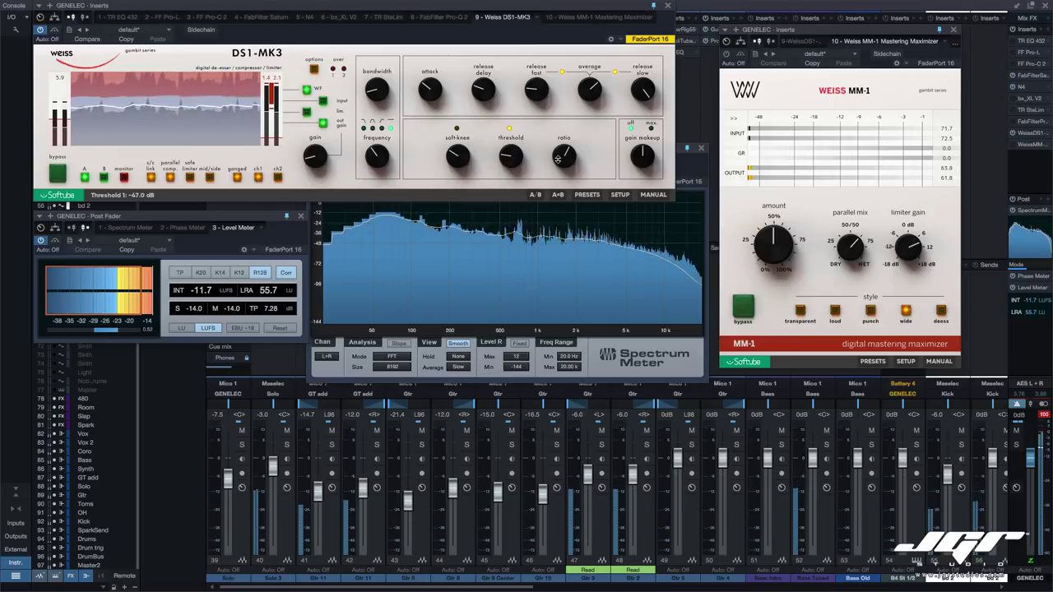
Adjust the compression ratio and set the release delay to about 25 ms
{"action": "left_click_drag", "start_coordinate": [561, 150], "coordinate": [559, 115]}
{"action": "left_click_drag", "start_coordinate": [559, 164], "coordinate": [562, 155]}
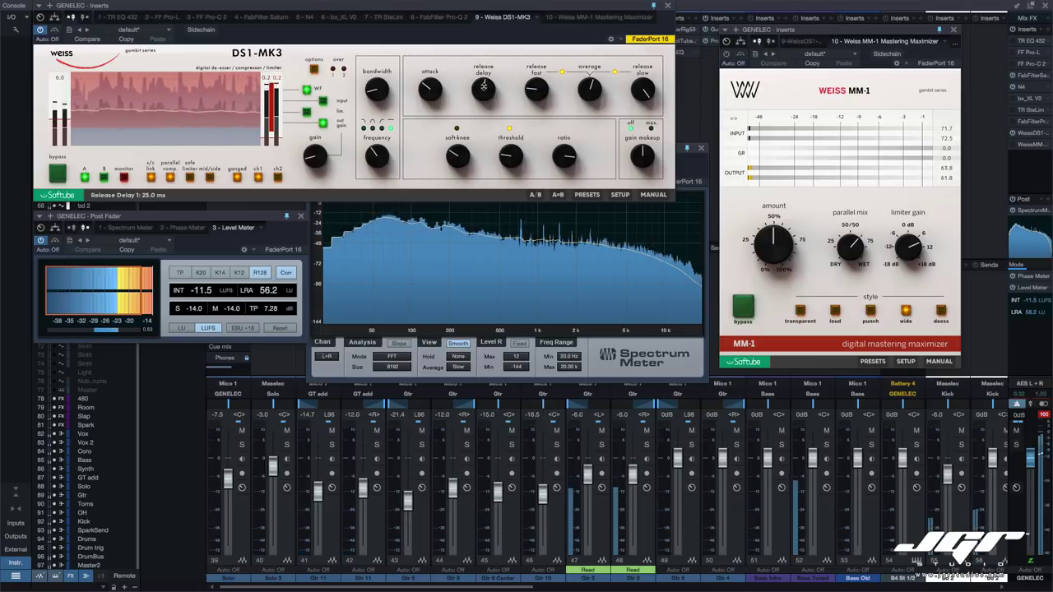
{"action": "left_click_drag", "start_coordinate": [483, 84], "coordinate": [427, 91]}
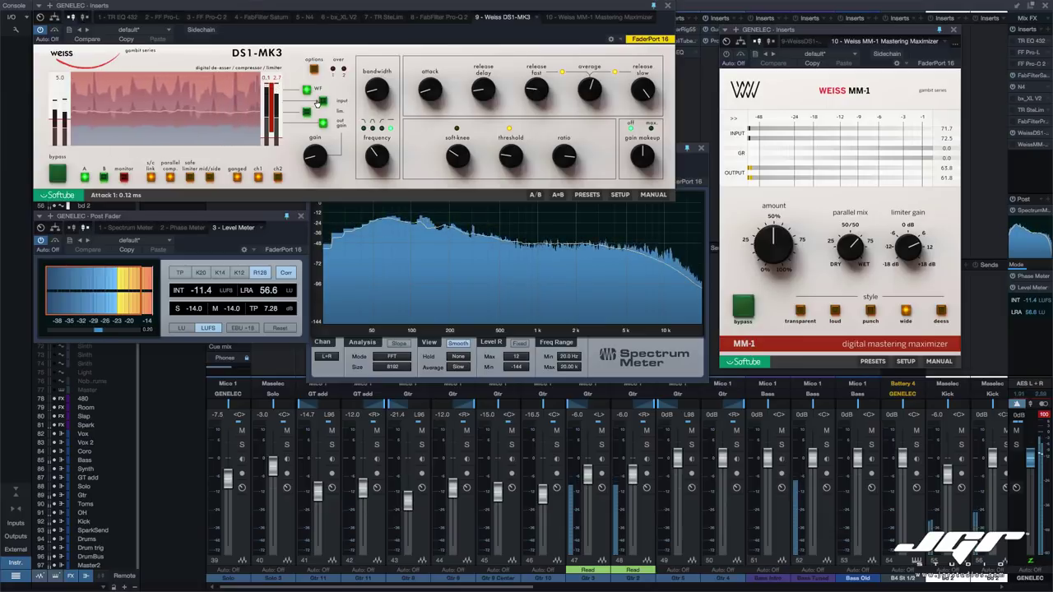
Set the attack to 5.00 ms and return the compressor from bypass to processing
{"action": "mouse_move", "coordinate": [375, 93]}
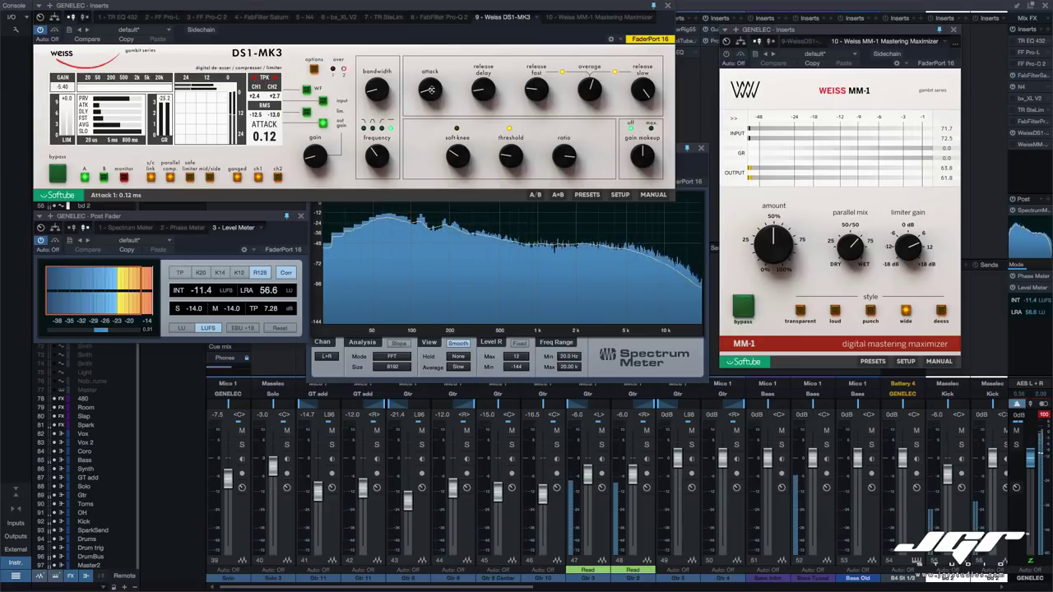
{"action": "scroll", "coordinate": [429, 88], "scroll_direction": "up", "scroll_amount": 2}
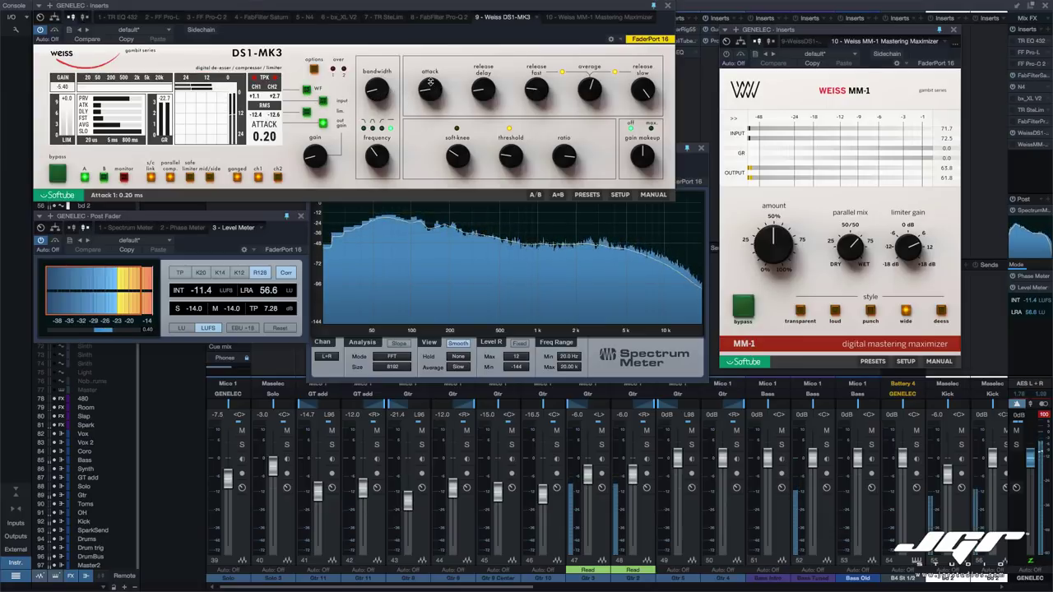
{"action": "left_click_drag", "start_coordinate": [428, 72], "coordinate": [428, 22]}
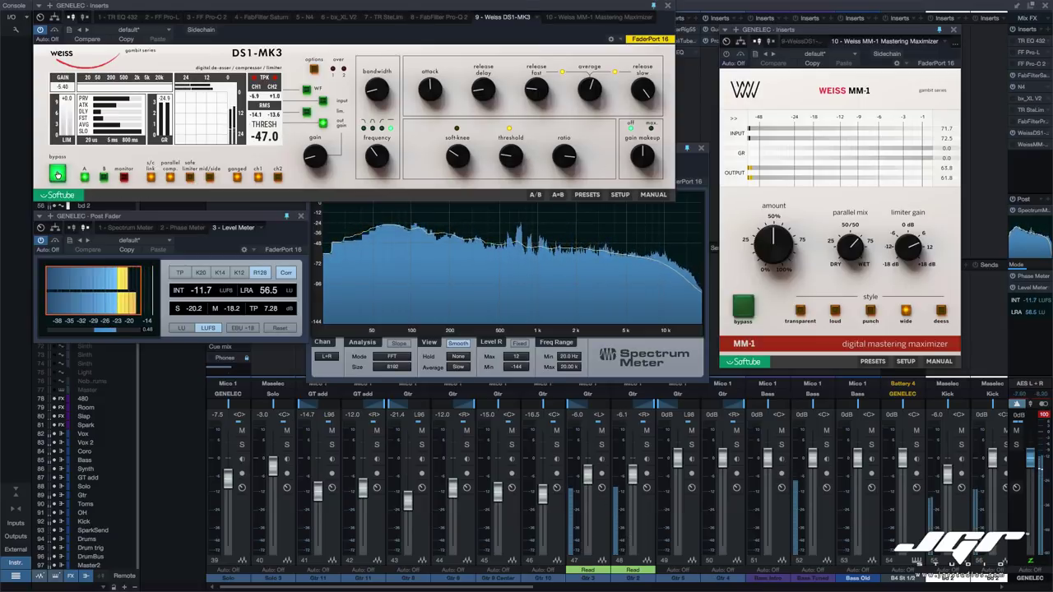
{"action": "left_click", "coordinate": [56, 174]}
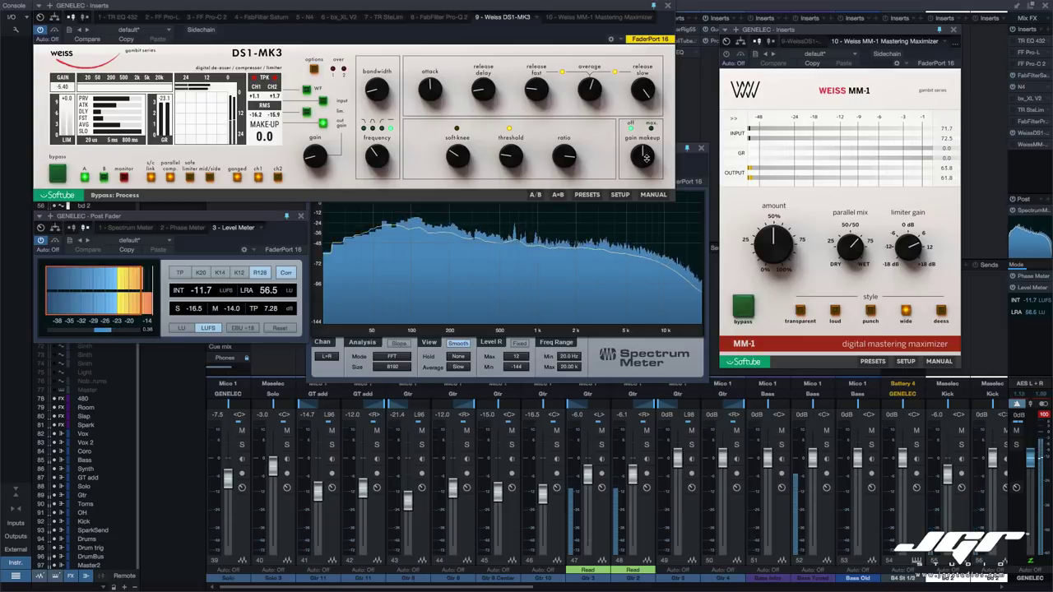
Set the gain make-up to -5.4 dB and the output gain to -9.00 dB
{"action": "left_click_drag", "start_coordinate": [645, 158], "coordinate": [640, 170]}
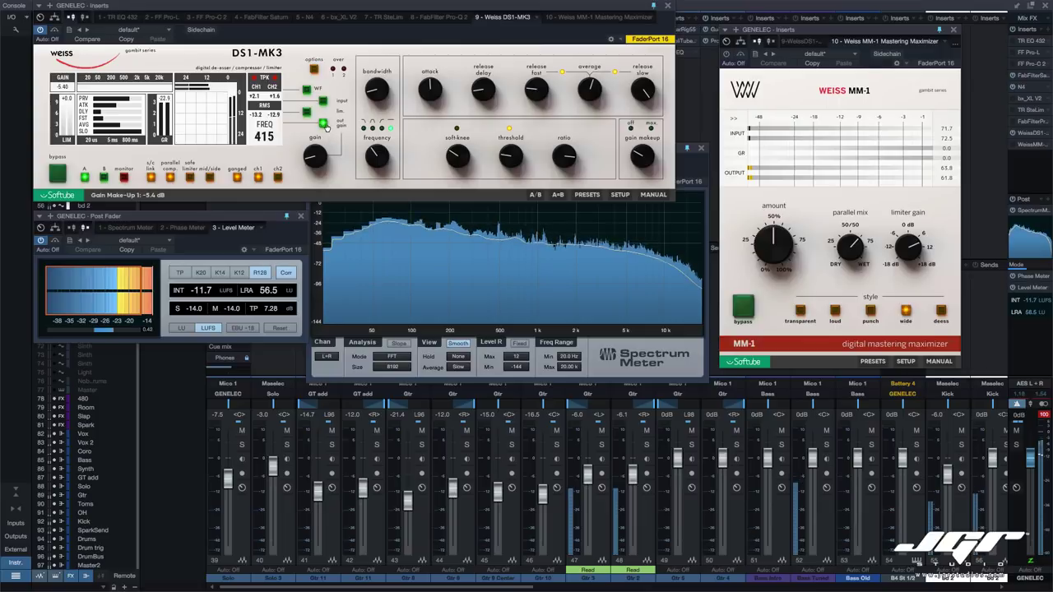
{"action": "left_click_drag", "start_coordinate": [316, 167], "coordinate": [314, 171]}
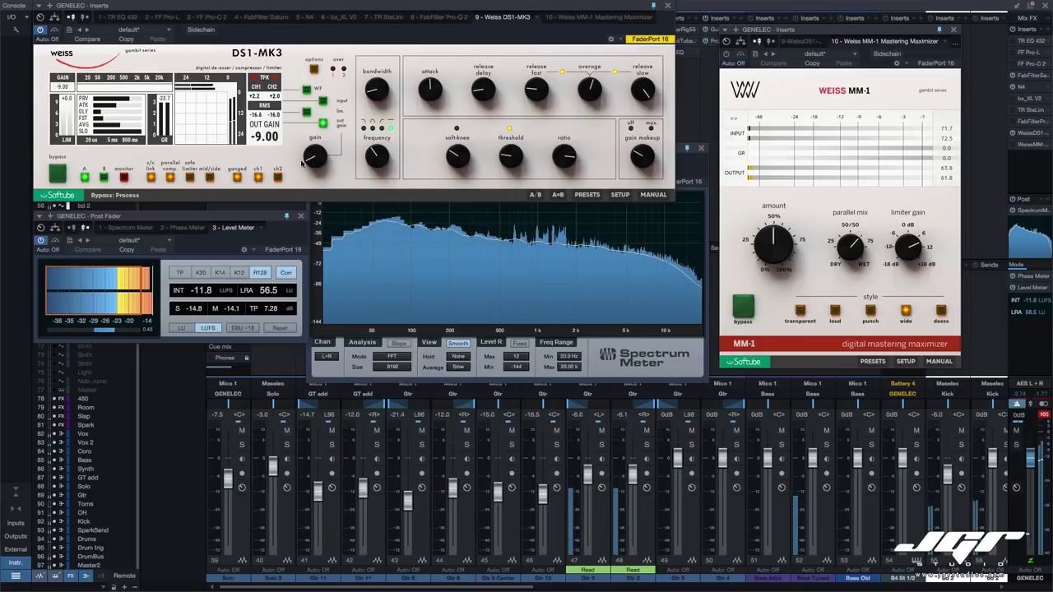
Compare the processed master bus with the bypassed signal, ending with processing active
{"action": "left_click", "coordinate": [60, 174]}
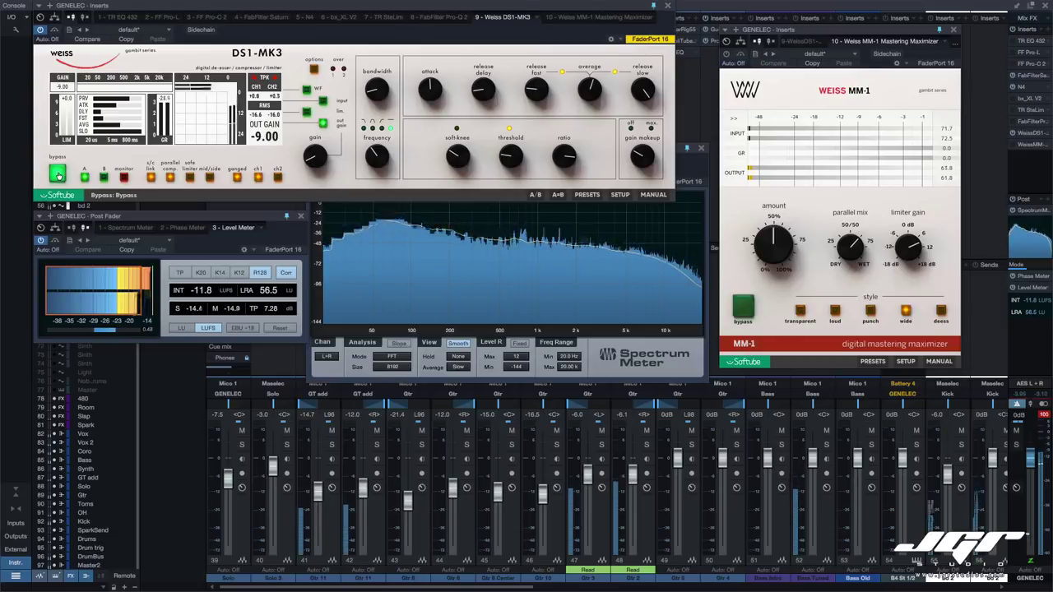
{"action": "left_click", "coordinate": [56, 175]}
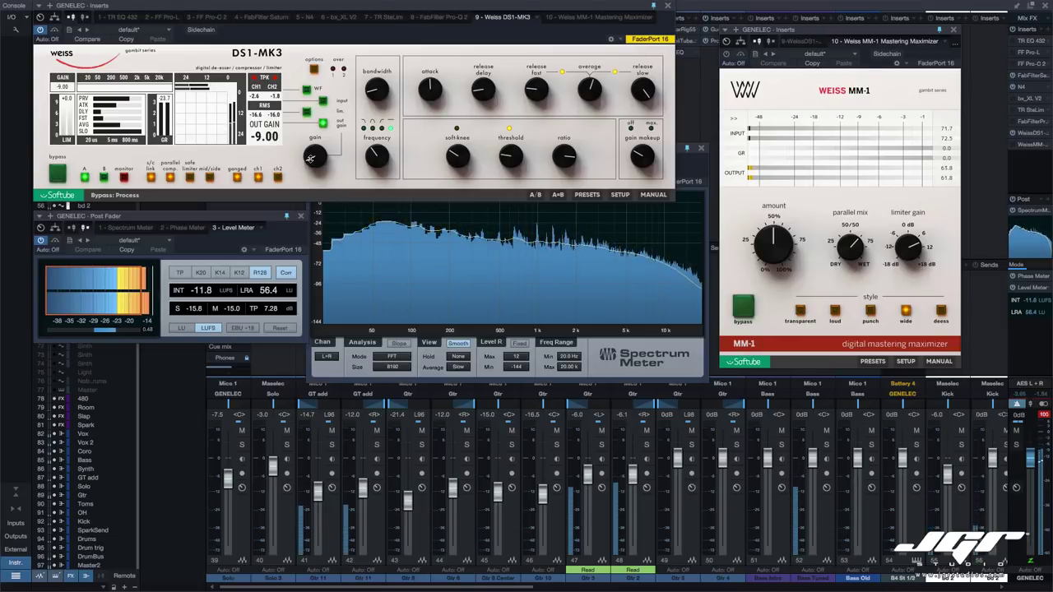
{"action": "left_click", "coordinate": [57, 174]}
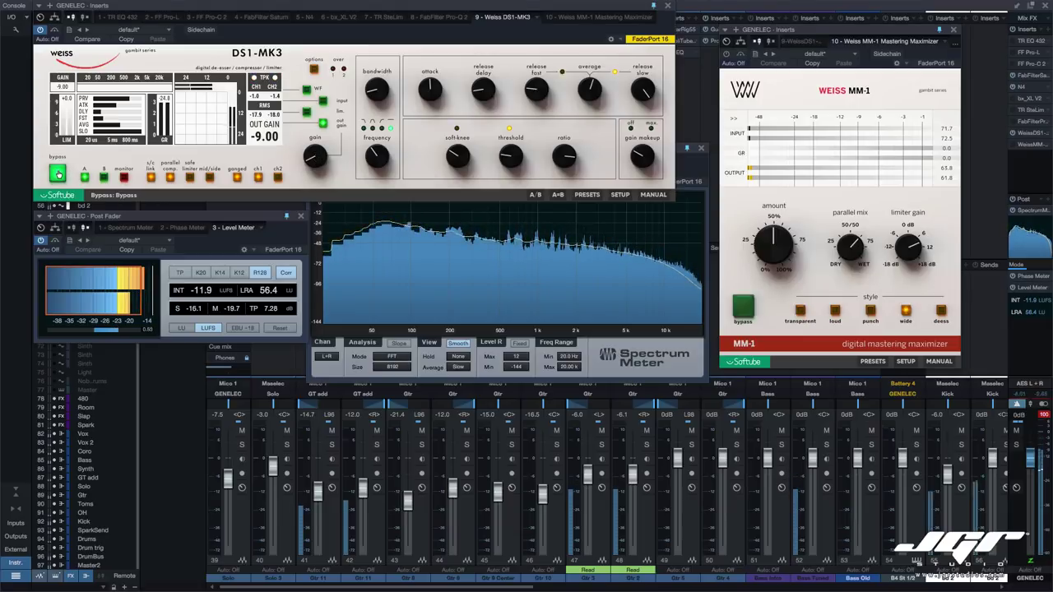
{"action": "left_click", "coordinate": [57, 174]}
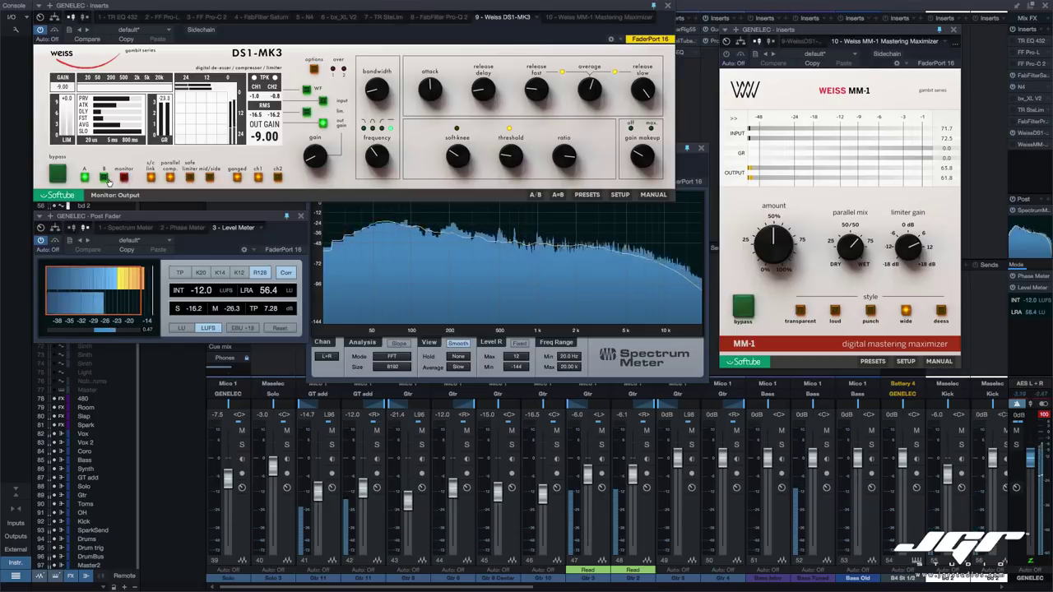
Compare the compressor's B settings with its A settings, ending on A
{"action": "left_click", "coordinate": [103, 178]}
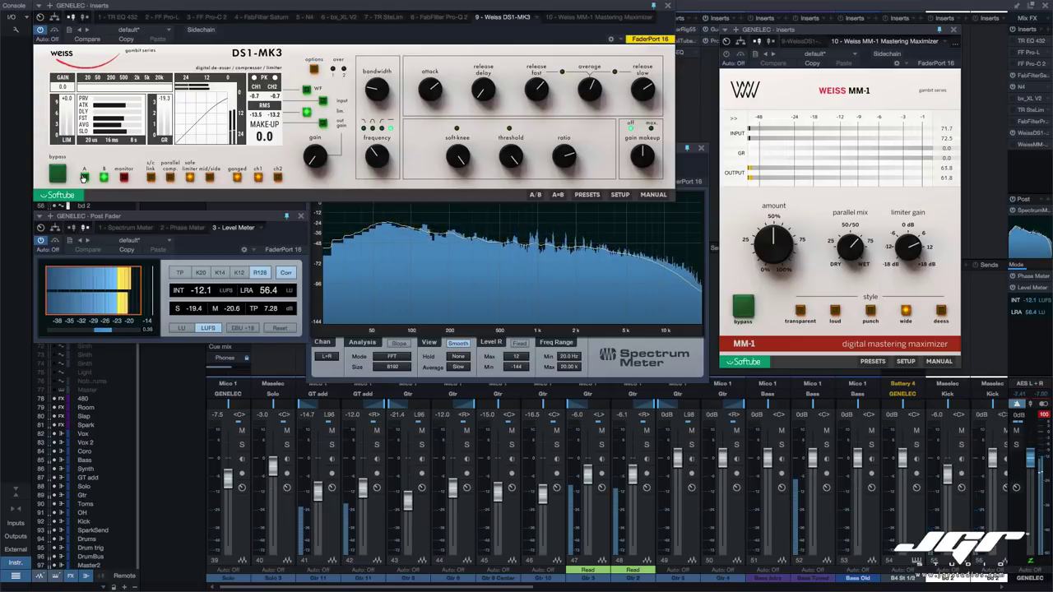
{"action": "left_click", "coordinate": [83, 177]}
{"action": "left_click", "coordinate": [83, 178]}
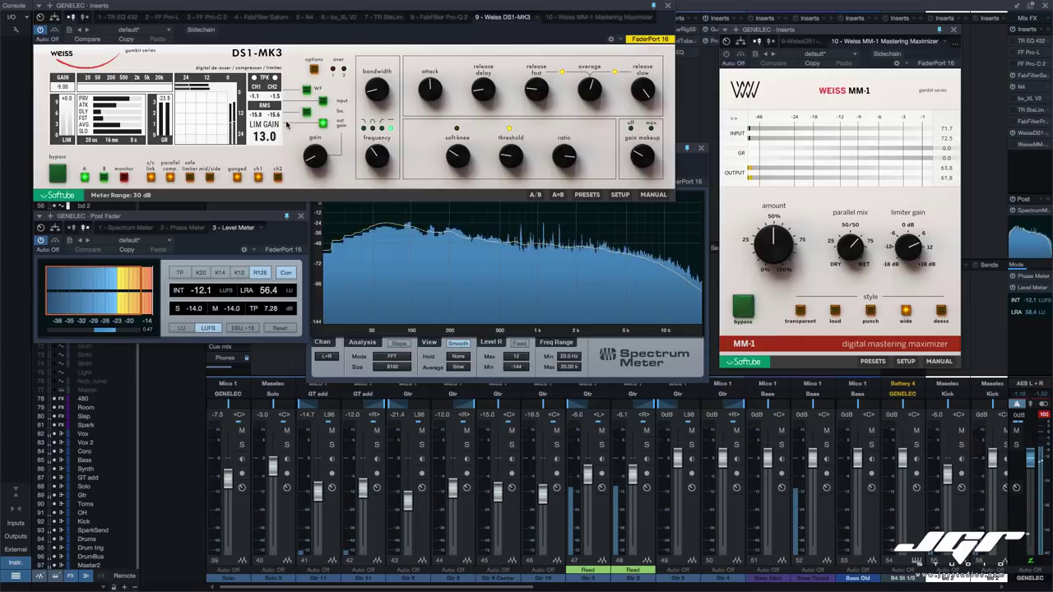
Switch the gain make-up off and apply a band-pass filter at 4186 Hz, comparing it against bypass
{"action": "left_click", "coordinate": [630, 130]}
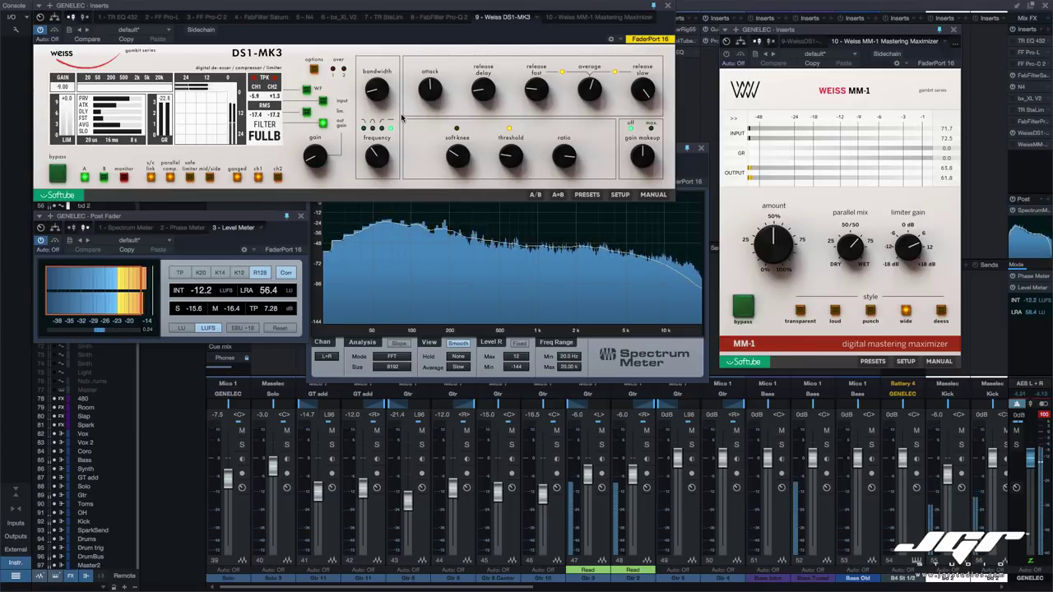
{"action": "left_click", "coordinate": [376, 129]}
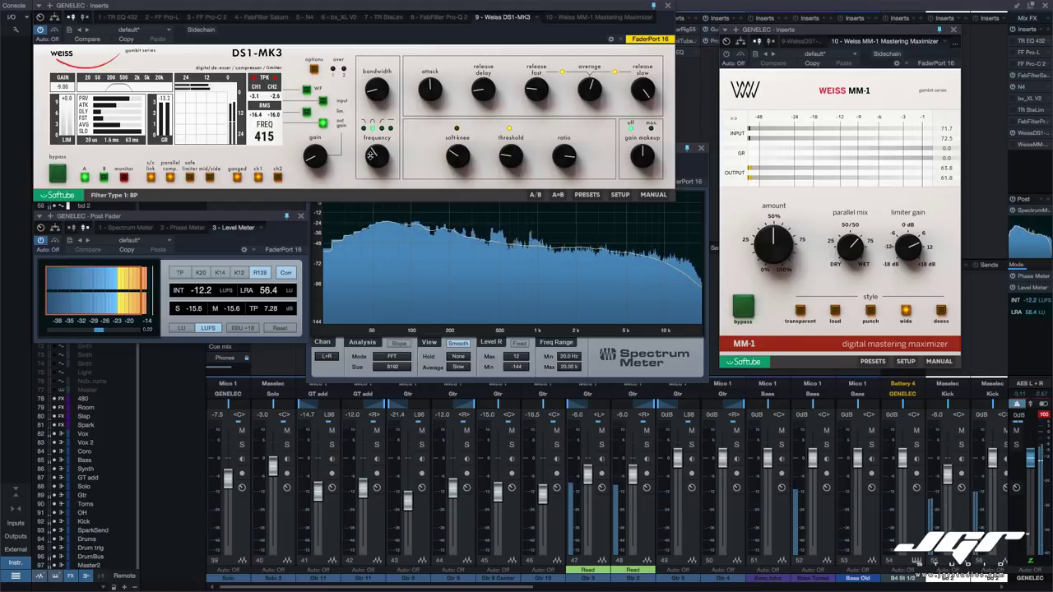
{"action": "mouse_move", "coordinate": [370, 155]}
{"action": "left_mouse_down"}
{"action": "mouse_move", "coordinate": [379, 99]}
{"action": "mouse_move", "coordinate": [380, 164]}
{"action": "mouse_move", "coordinate": [378, 151]}
{"action": "left_mouse_up"}
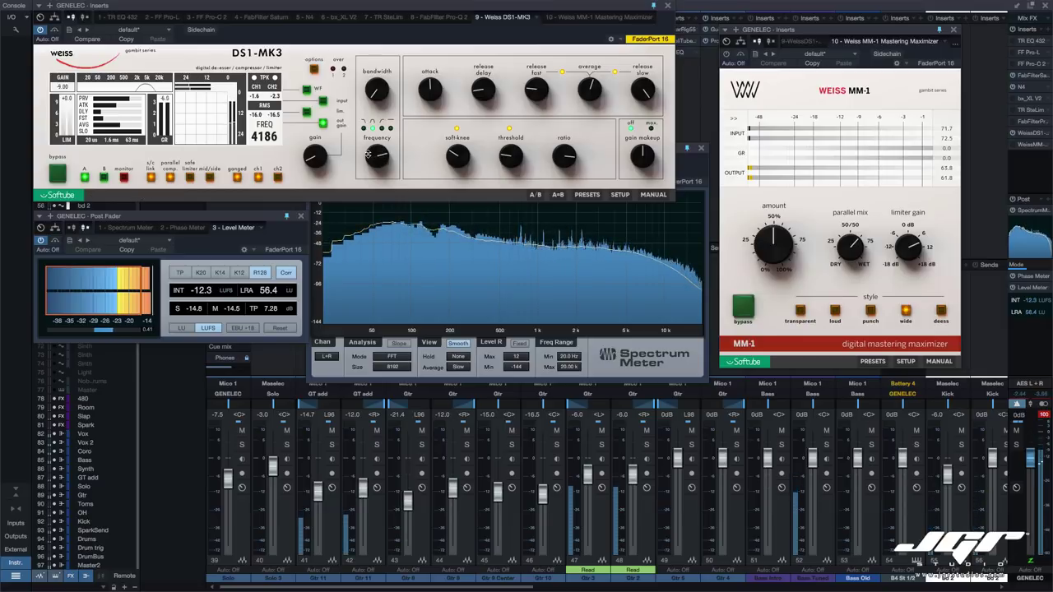
{"action": "left_click", "coordinate": [56, 174]}
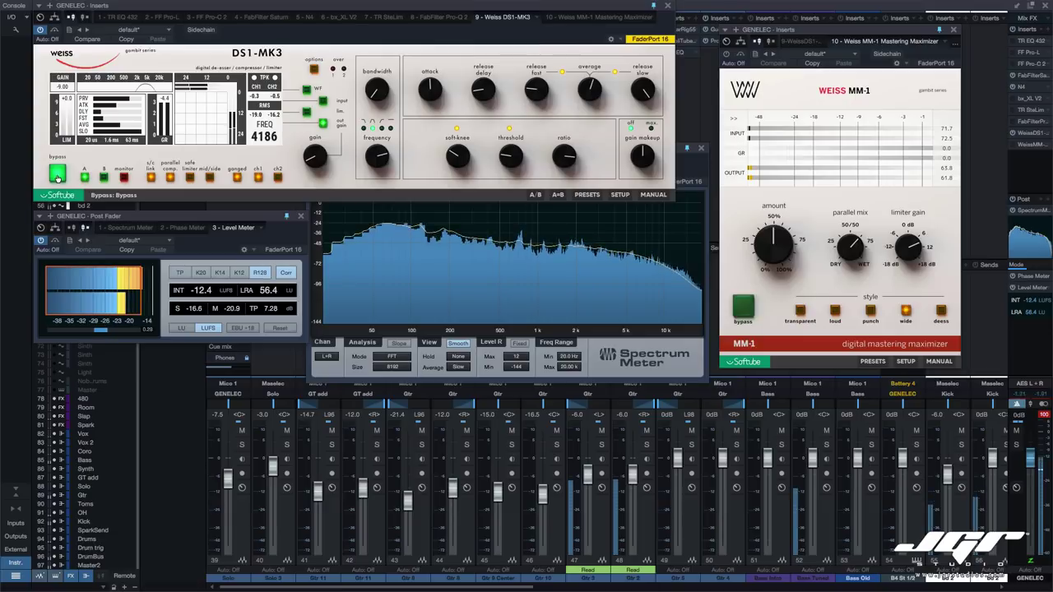
{"action": "left_click", "coordinate": [57, 174]}
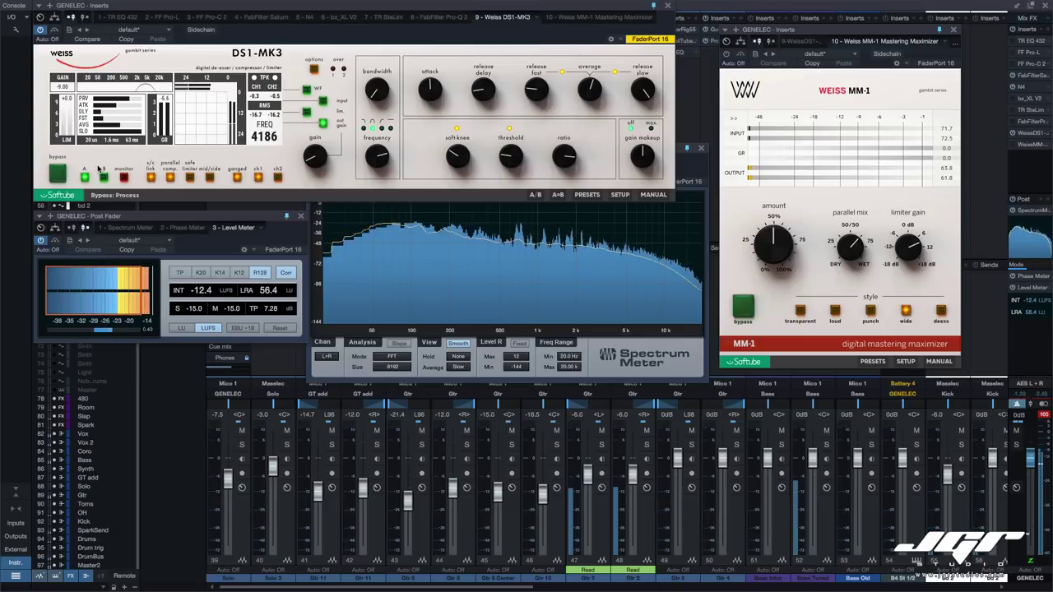
Shorten the attack time and compare the result against the bypassed signal
{"action": "mouse_move", "coordinate": [449, 100]}
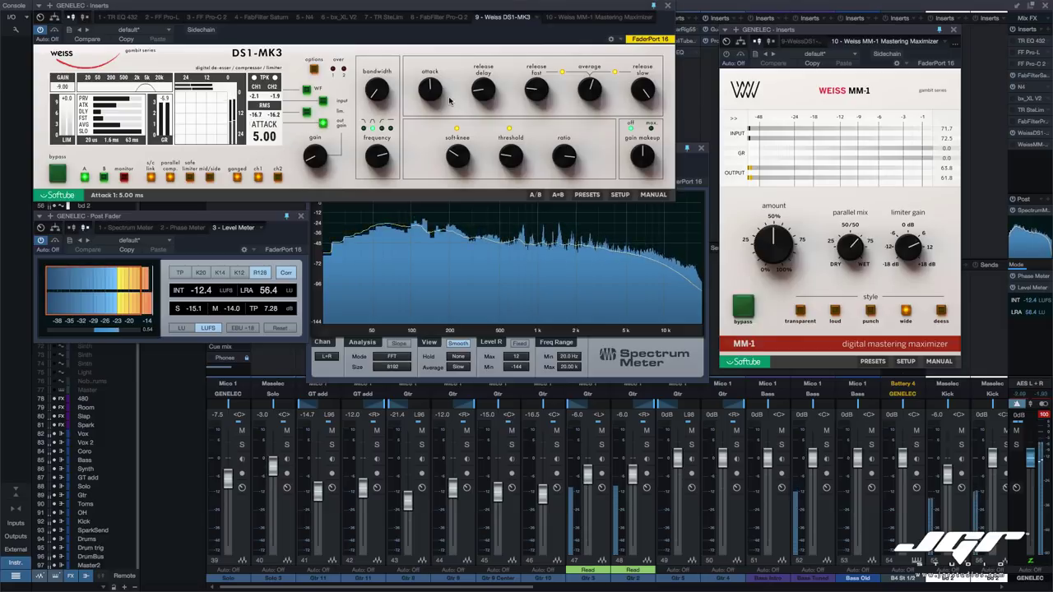
{"action": "mouse_move", "coordinate": [449, 99]}
{"action": "left_mouse_down"}
{"action": "mouse_move", "coordinate": [431, 111]}
{"action": "mouse_move", "coordinate": [428, 99]}
{"action": "left_mouse_up"}
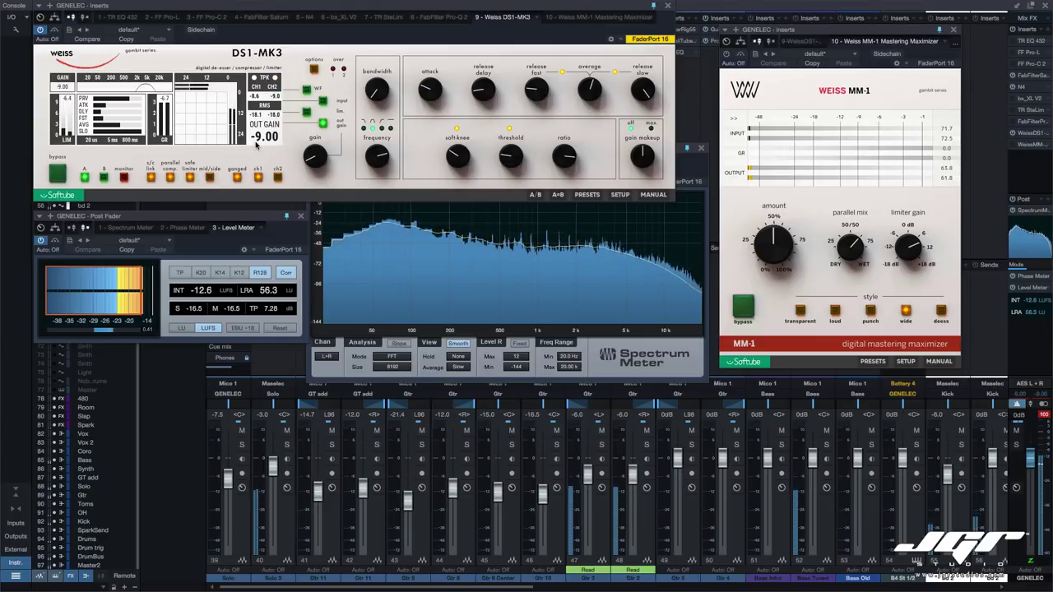
{"action": "left_click", "coordinate": [57, 174]}
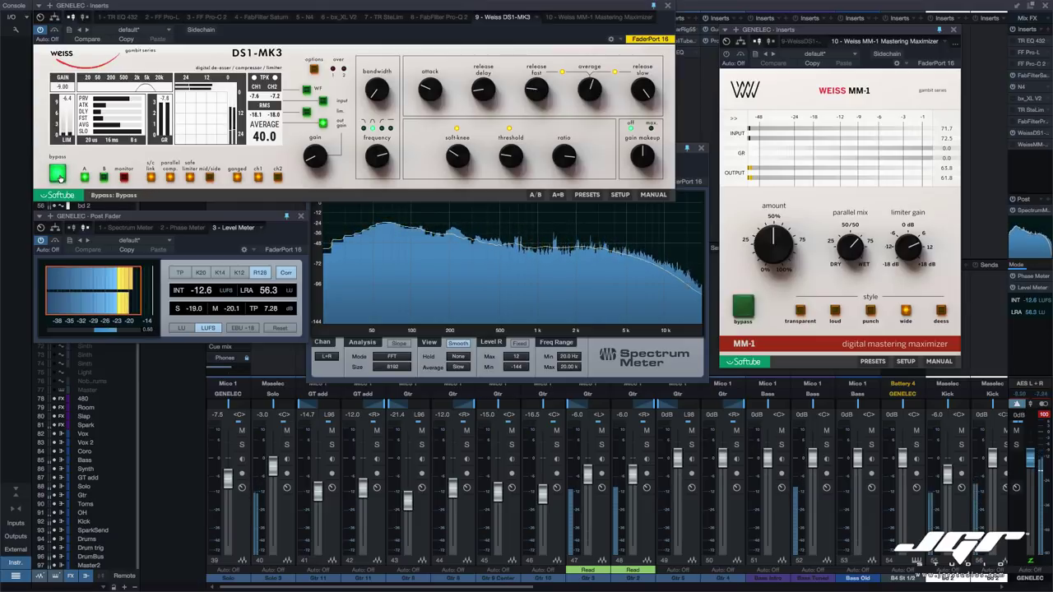
{"action": "left_click", "coordinate": [57, 175]}
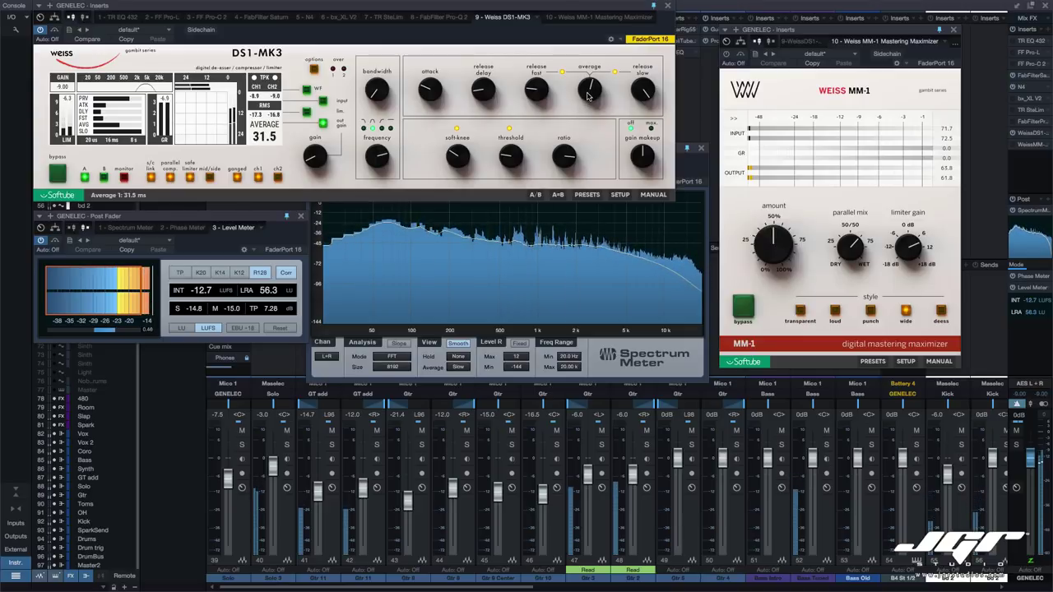
Set the average to 31.5 ms and the slow release to 1600 ms
{"action": "left_click_drag", "start_coordinate": [644, 90], "coordinate": [641, 81]}
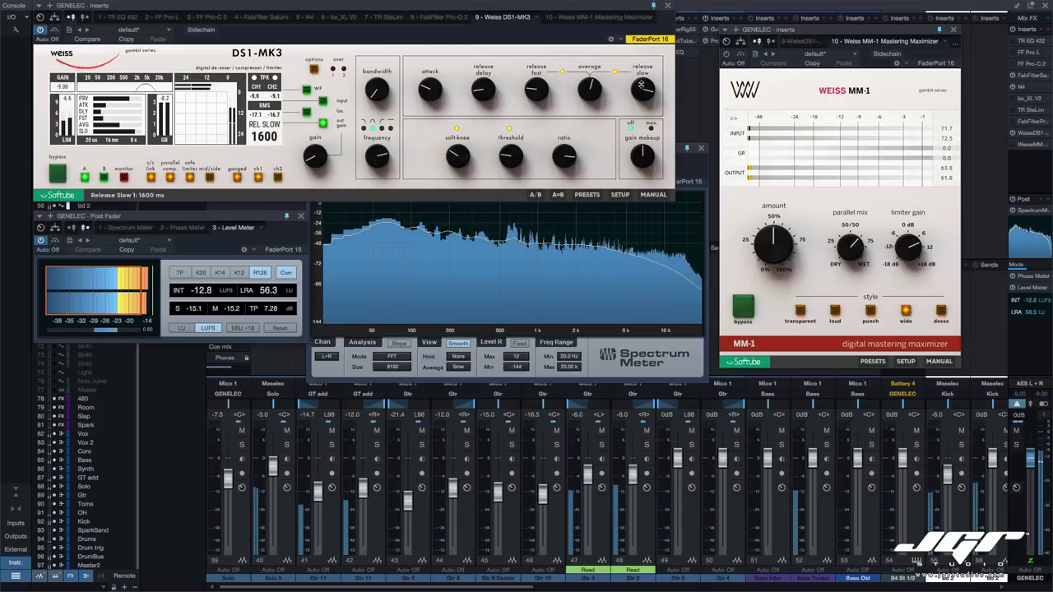
Set the DS1-MK3 fast release to 1.00 ms and briefly view the waveform display before returning to the standard display
{"action": "left_click_drag", "start_coordinate": [536, 92], "coordinate": [538, 91]}
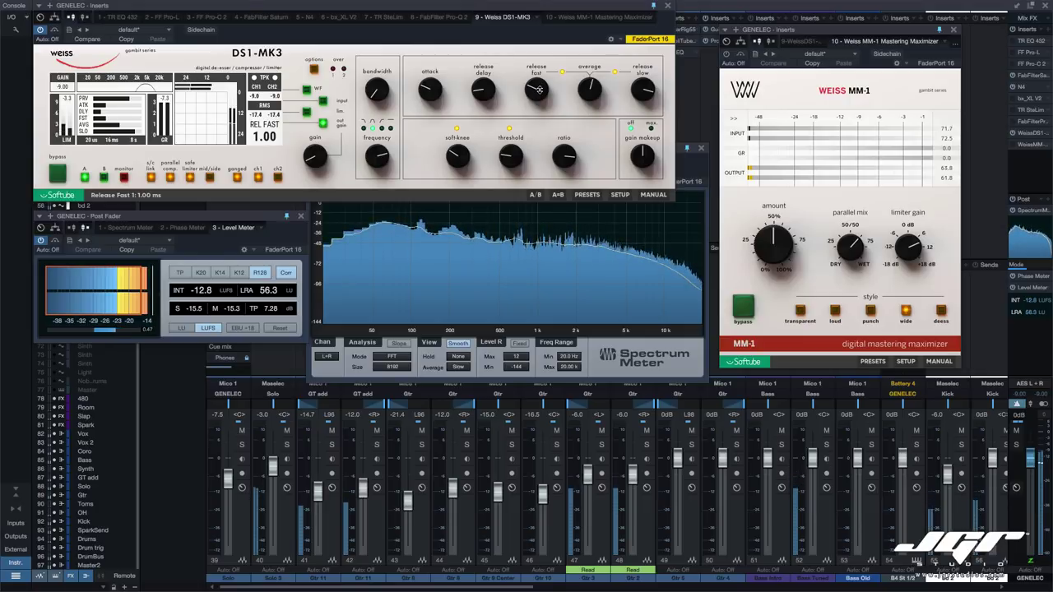
{"action": "left_click_drag", "start_coordinate": [313, 69], "coordinate": [313, 69]}
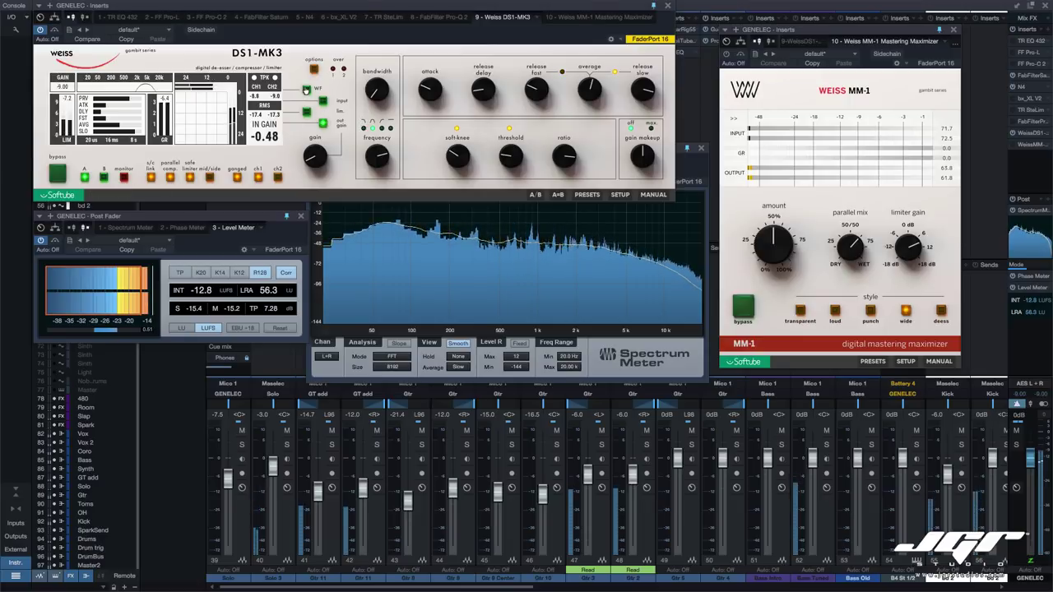
{"action": "left_click", "coordinate": [306, 88]}
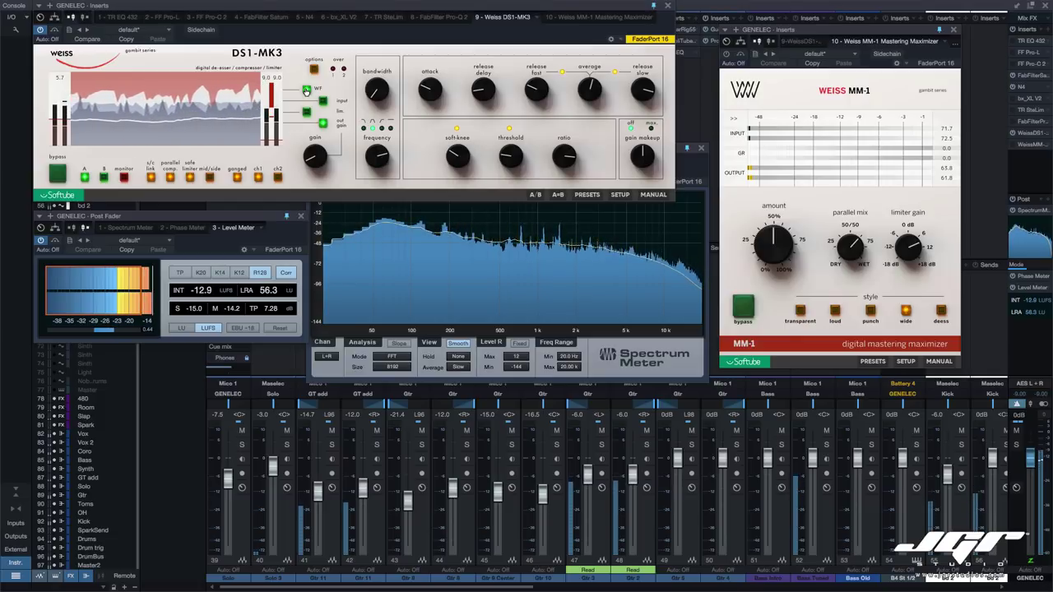
{"action": "left_click", "coordinate": [306, 89]}
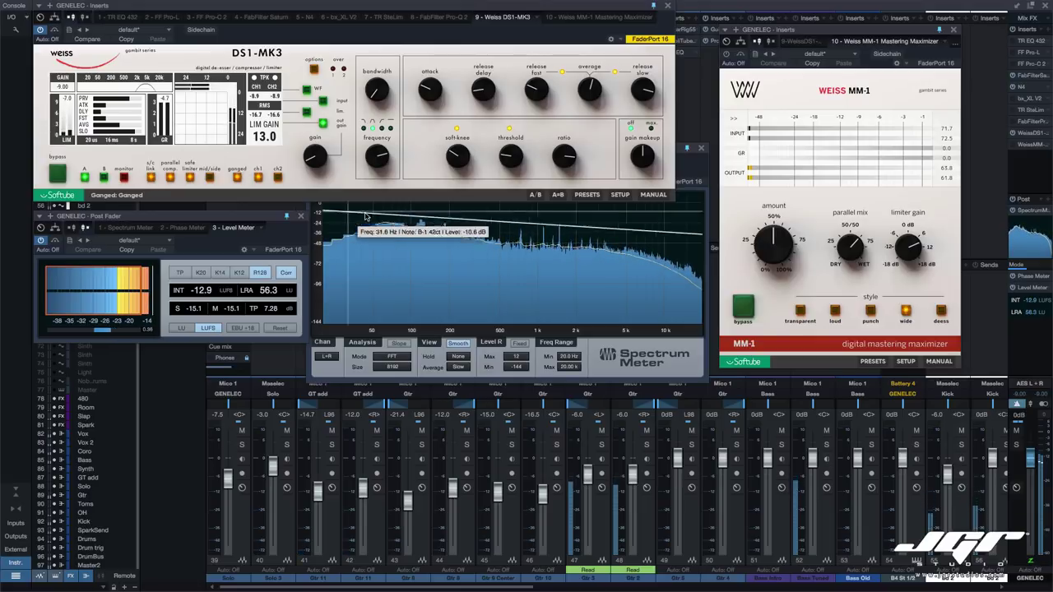
Open the DS1-MK3 preset collection and load the Limiter - Hard preset from those tagged Mastering
{"action": "left_click", "coordinate": [587, 195]}
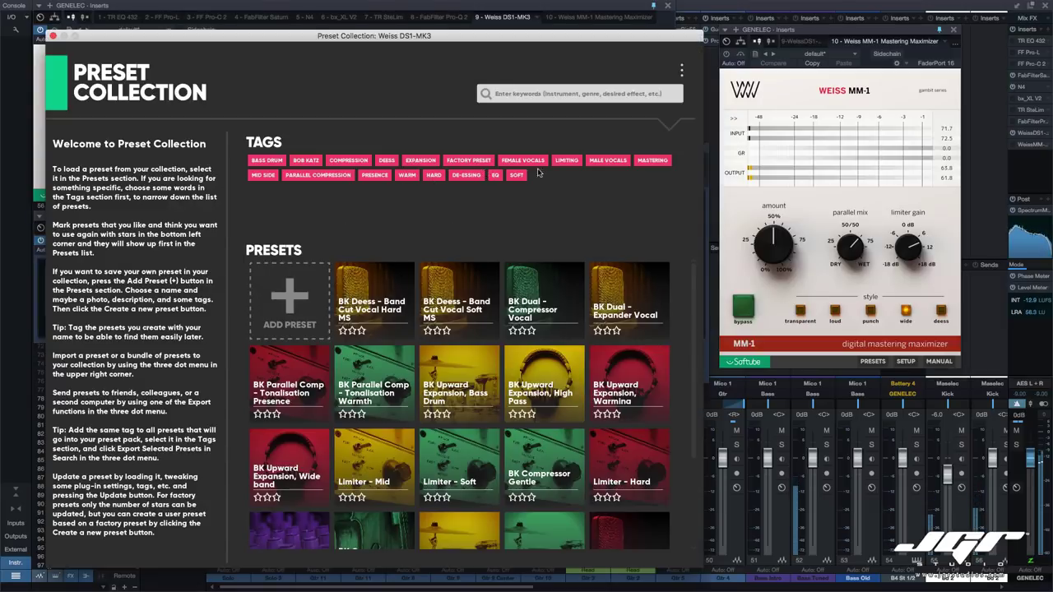
{"action": "left_click", "coordinate": [651, 159]}
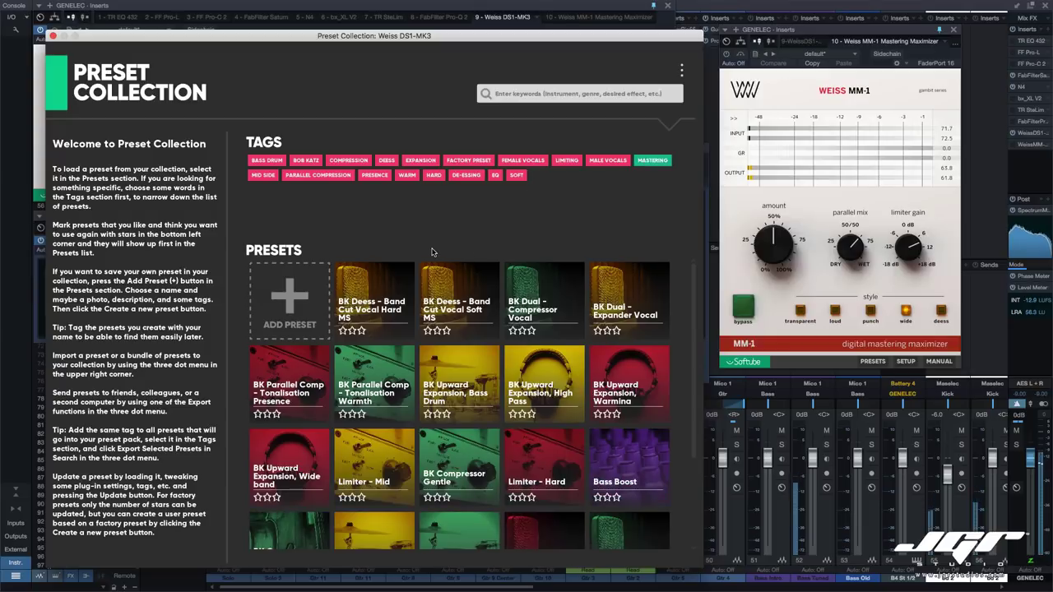
{"action": "left_click", "coordinate": [546, 475]}
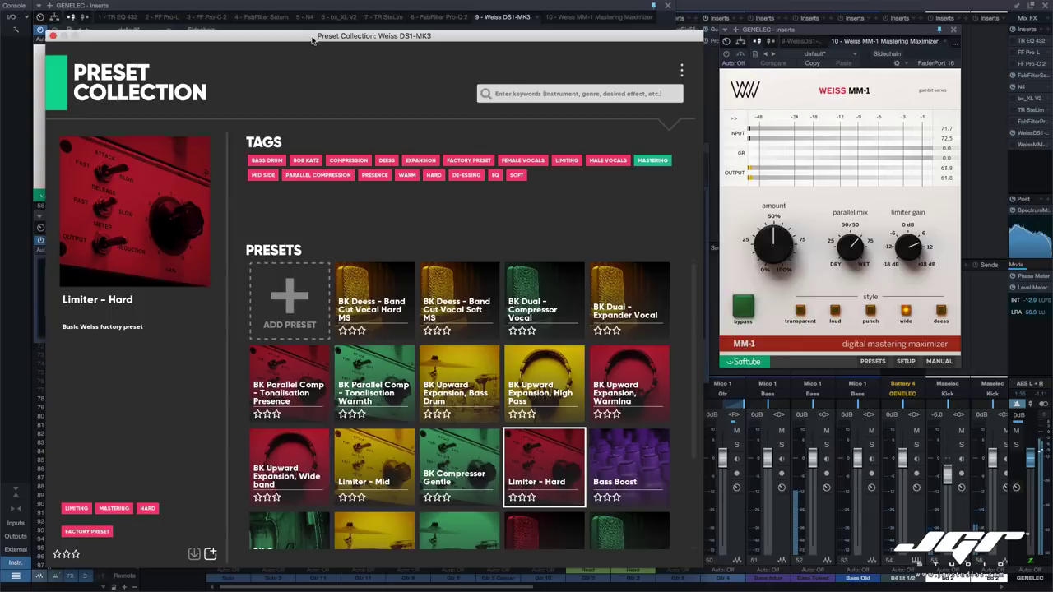
Audition the BK Compressor Gentle and Limiter - Mid presets, keeping the level meter uncovered
{"action": "left_click_drag", "start_coordinate": [313, 38], "coordinate": [397, 8]}
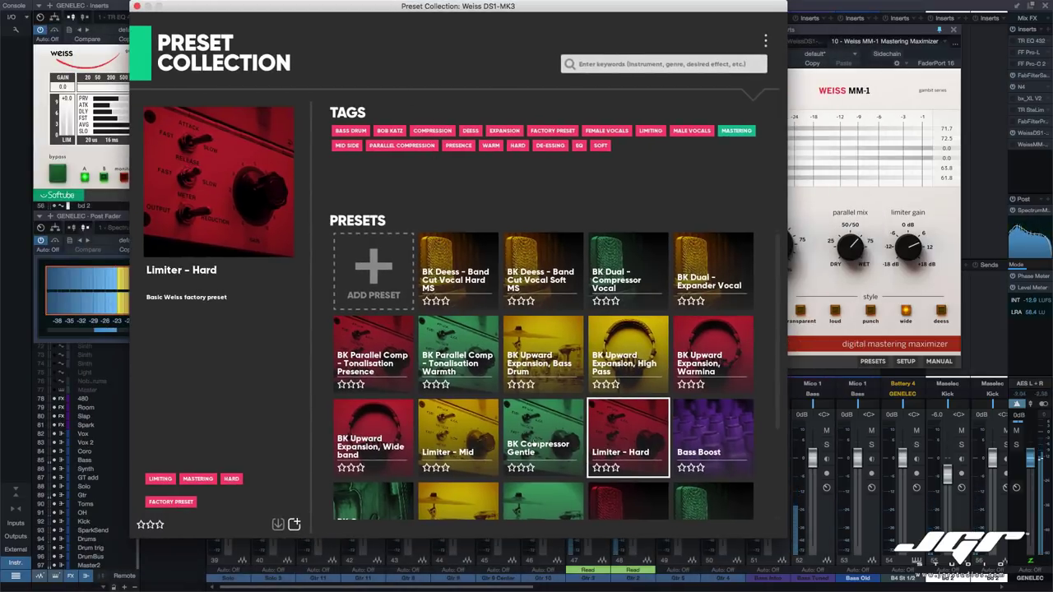
{"action": "left_click", "coordinate": [533, 444]}
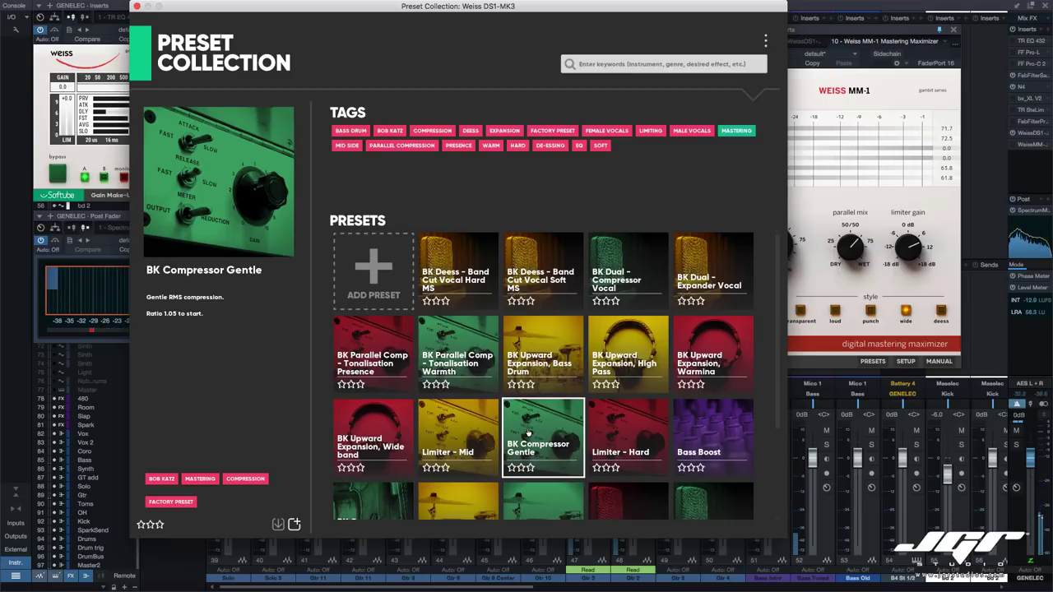
{"action": "left_click", "coordinate": [83, 291]}
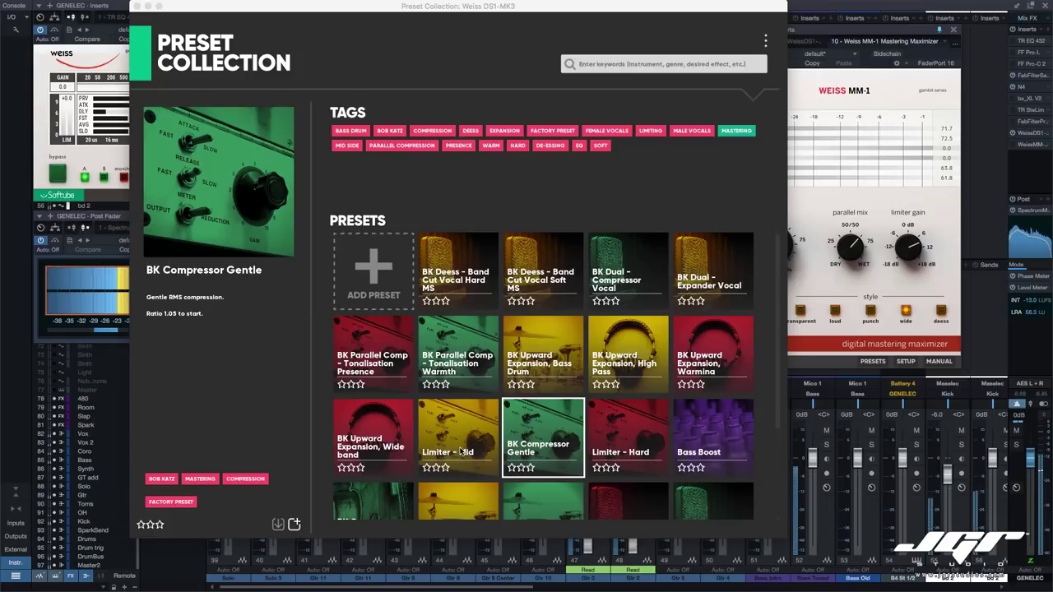
{"action": "left_click_drag", "start_coordinate": [269, 6], "coordinate": [338, 7]}
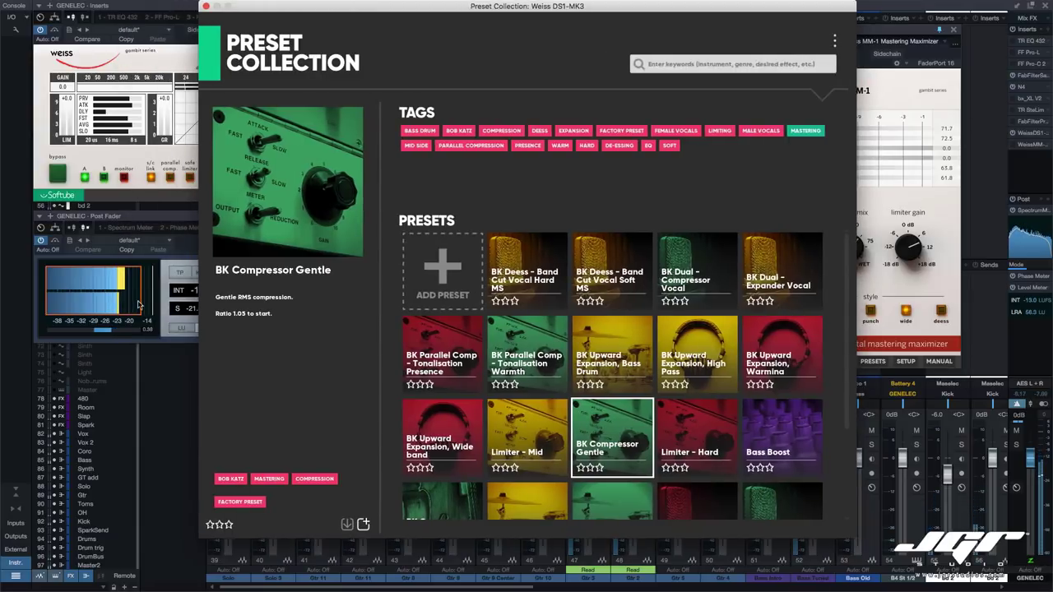
{"action": "left_click", "coordinate": [533, 440]}
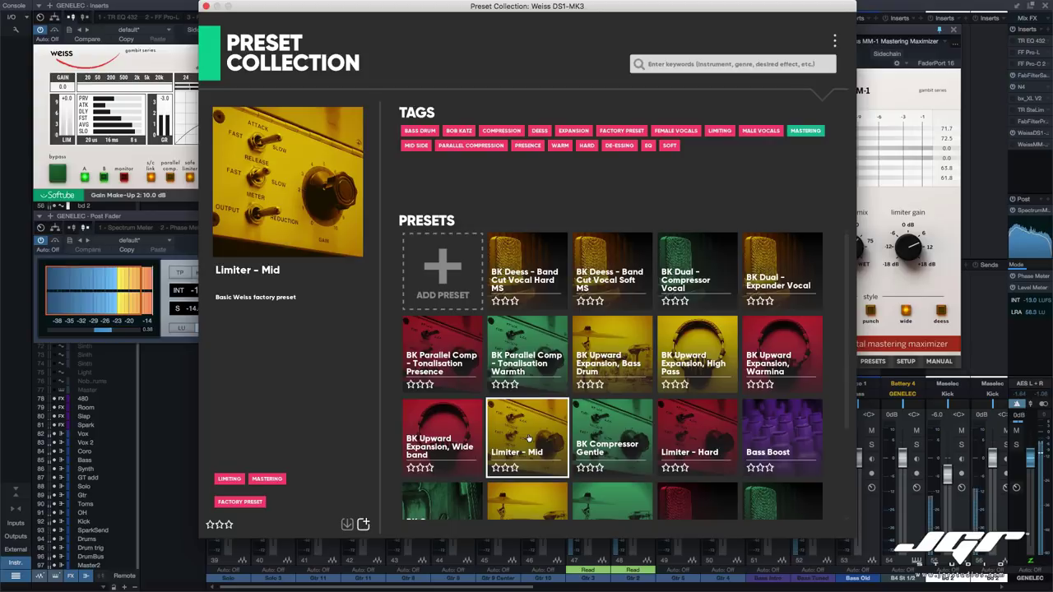
Audition the BK Upward Expansion presets Wide band, Warming and High Pass
{"action": "left_click", "coordinate": [459, 443]}
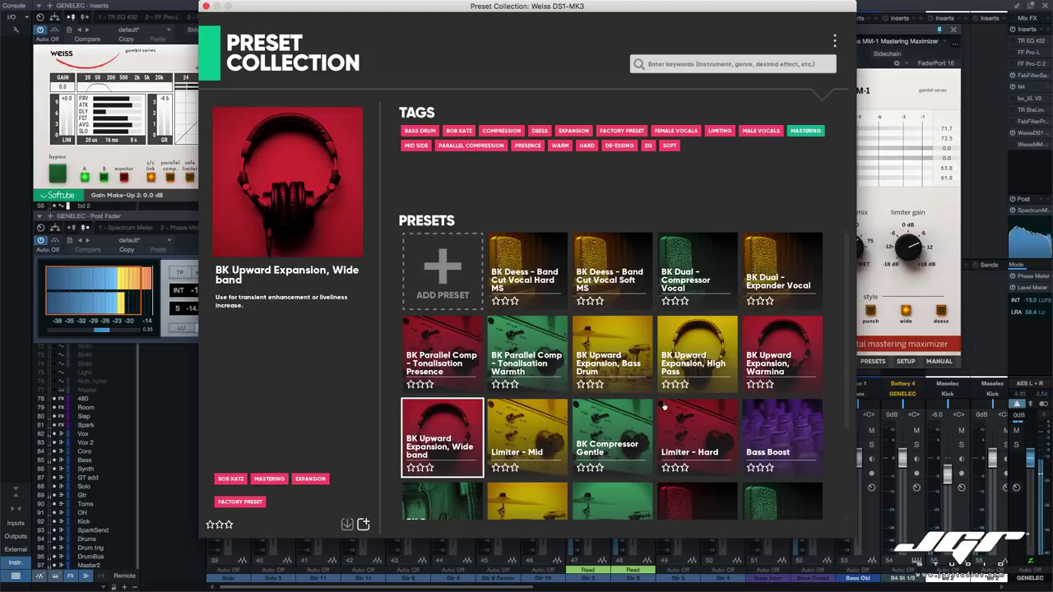
{"action": "left_click", "coordinate": [764, 372]}
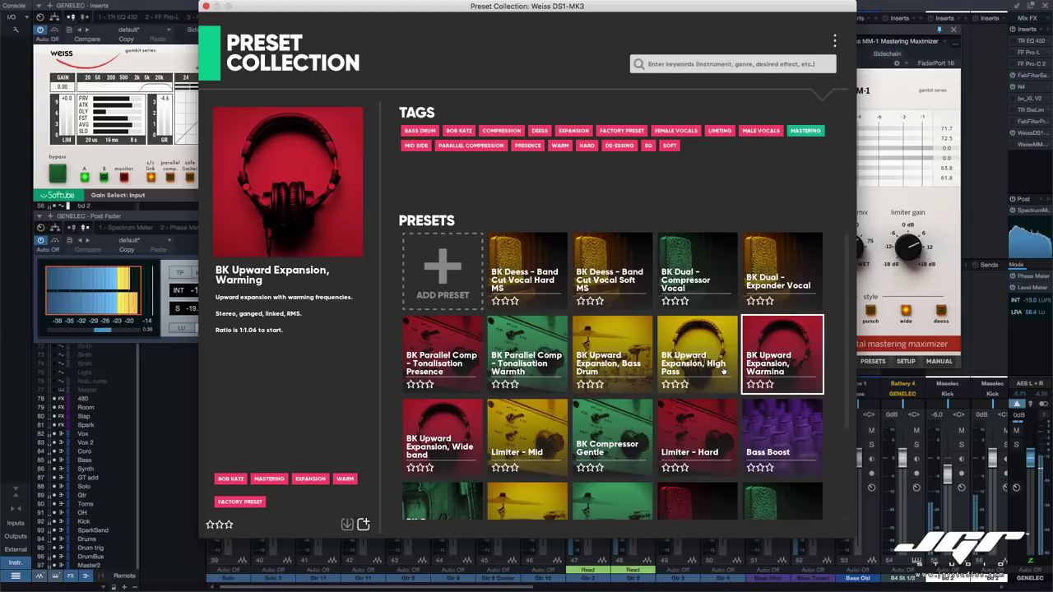
{"action": "left_click", "coordinate": [702, 374]}
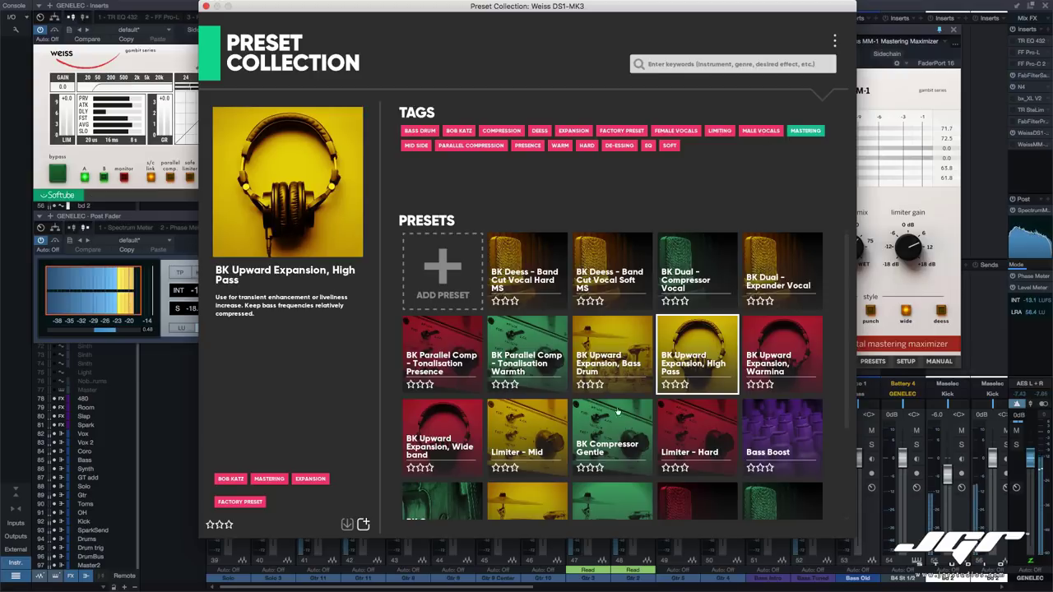
Audition the BK Parallel Comp presets Transparent and Tonalisation and the BK Neutral Setup presets Stereo Linked Ganged and MS Unlinked
{"action": "scroll", "coordinate": [632, 401], "scroll_direction": "down", "scroll_amount": 3}
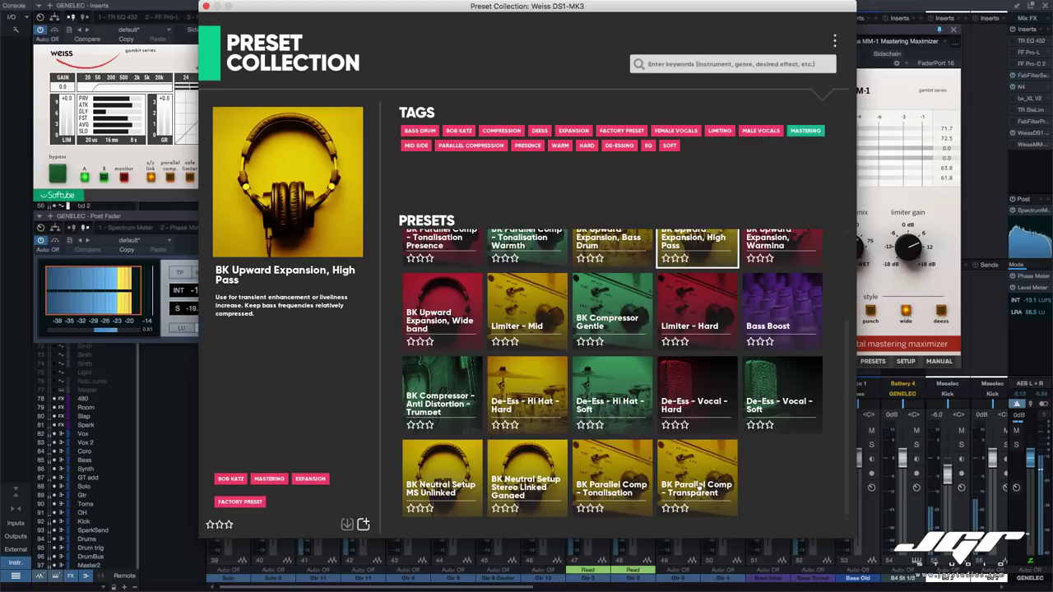
{"action": "left_click", "coordinate": [699, 487]}
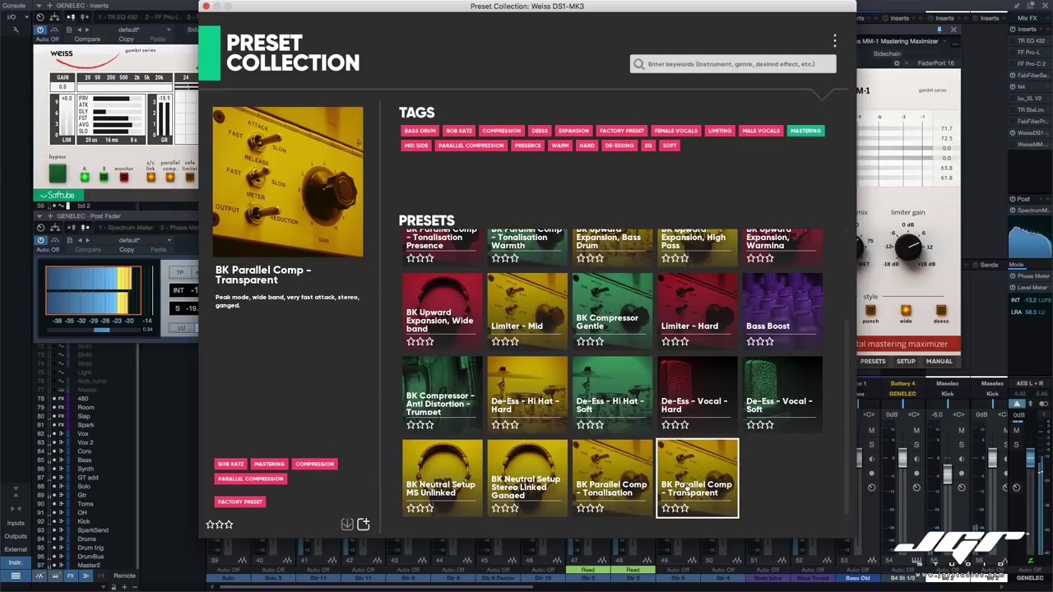
{"action": "left_click", "coordinate": [604, 478]}
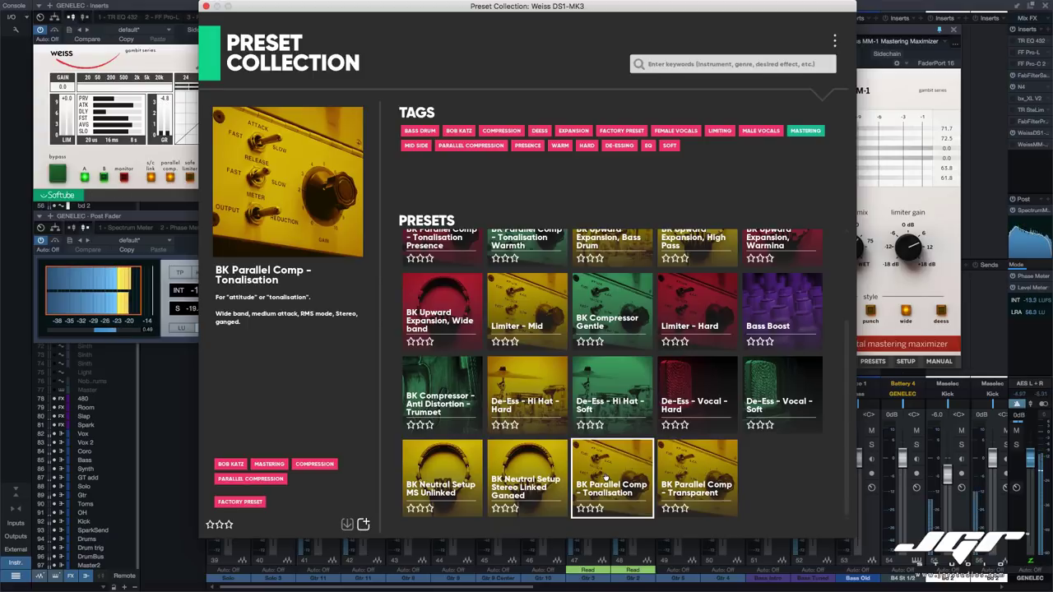
{"action": "left_click", "coordinate": [694, 485]}
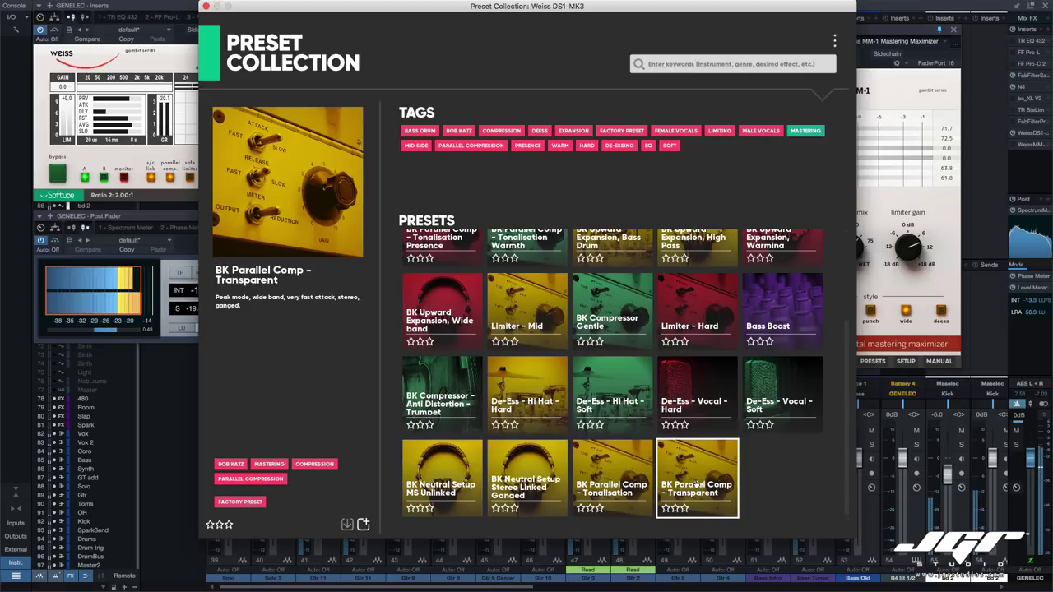
{"action": "left_click", "coordinate": [528, 486]}
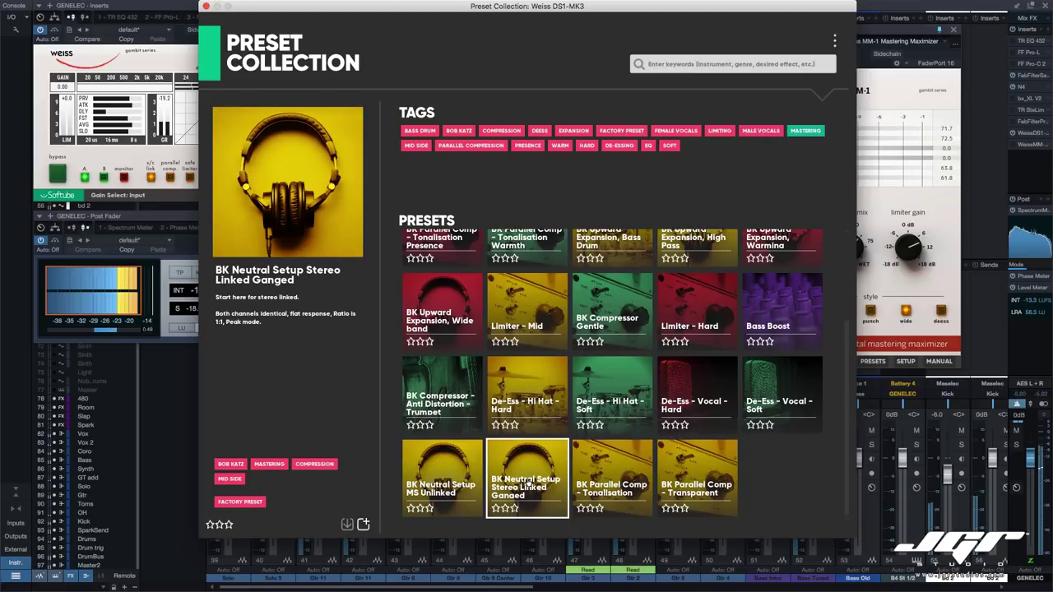
{"action": "left_click", "coordinate": [450, 483]}
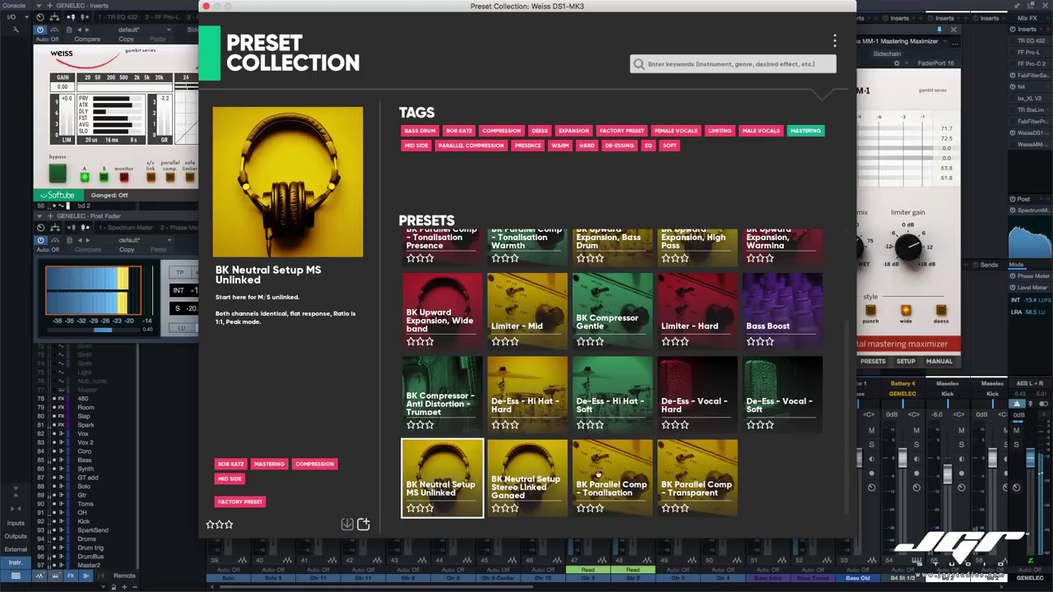
Load the BK Parallel Comp - Transparent preset, then clear the Mastering tag filter and close the preset collection
{"action": "left_click", "coordinate": [696, 474]}
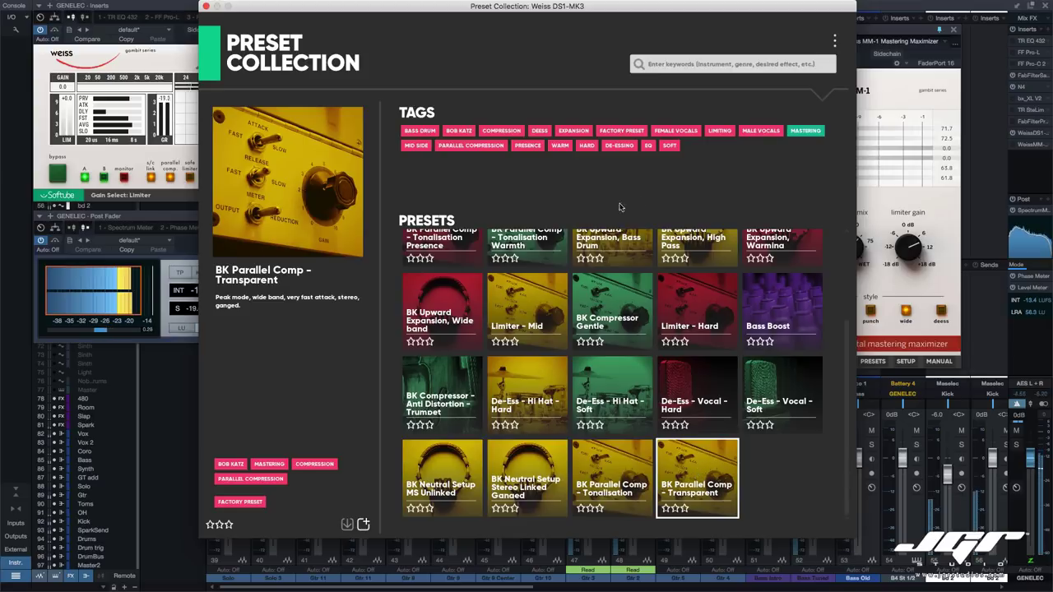
{"action": "left_click", "coordinate": [805, 131]}
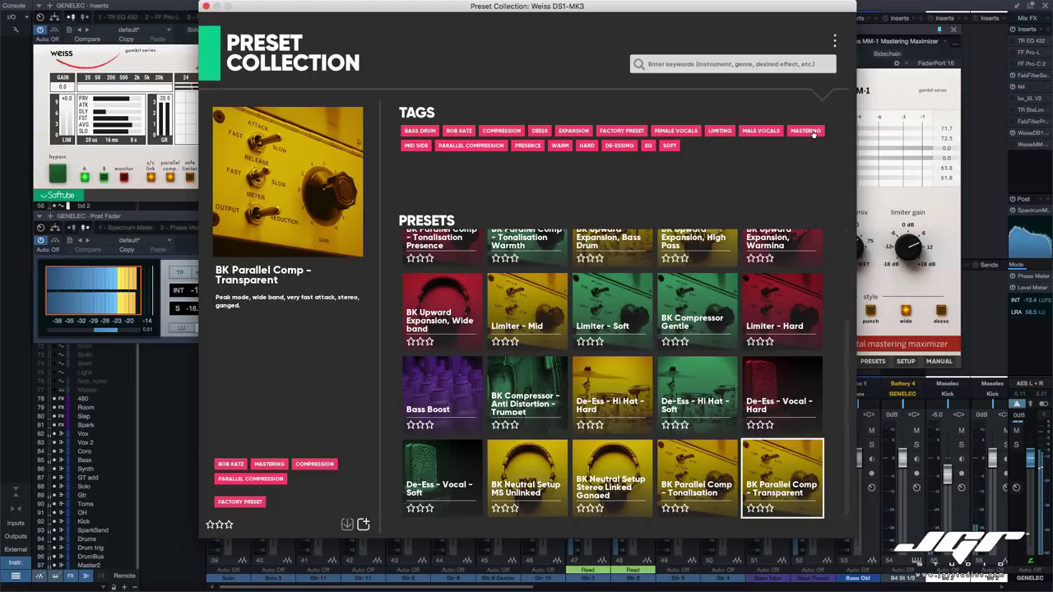
{"action": "left_click", "coordinate": [206, 6]}
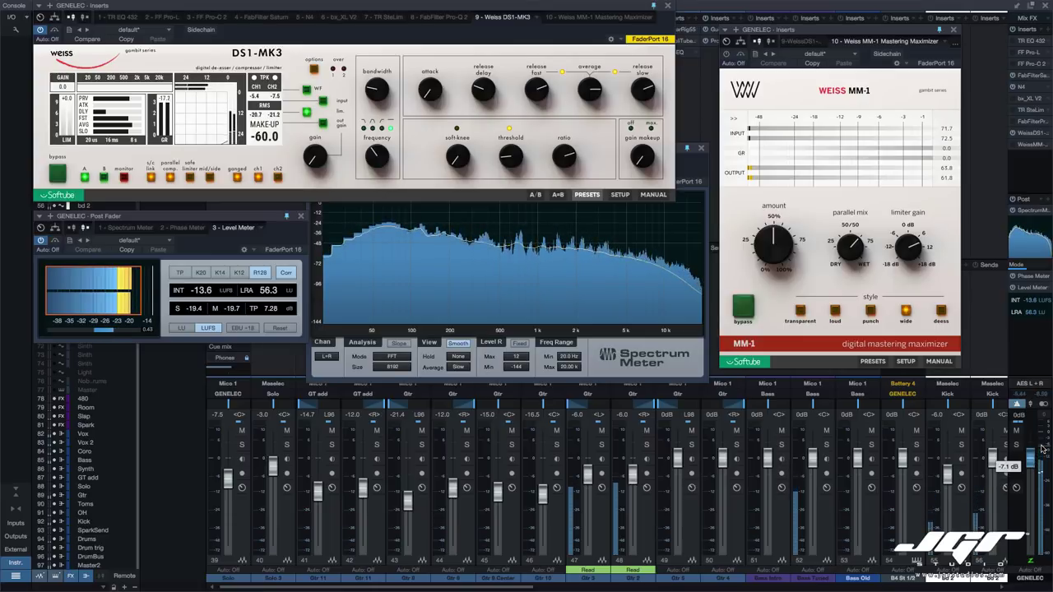
Activate the Weiss MM-1 Mastering Maximizer on the master bus and listen to its effect
{"action": "left_click_drag", "start_coordinate": [1042, 448], "coordinate": [1041, 440]}
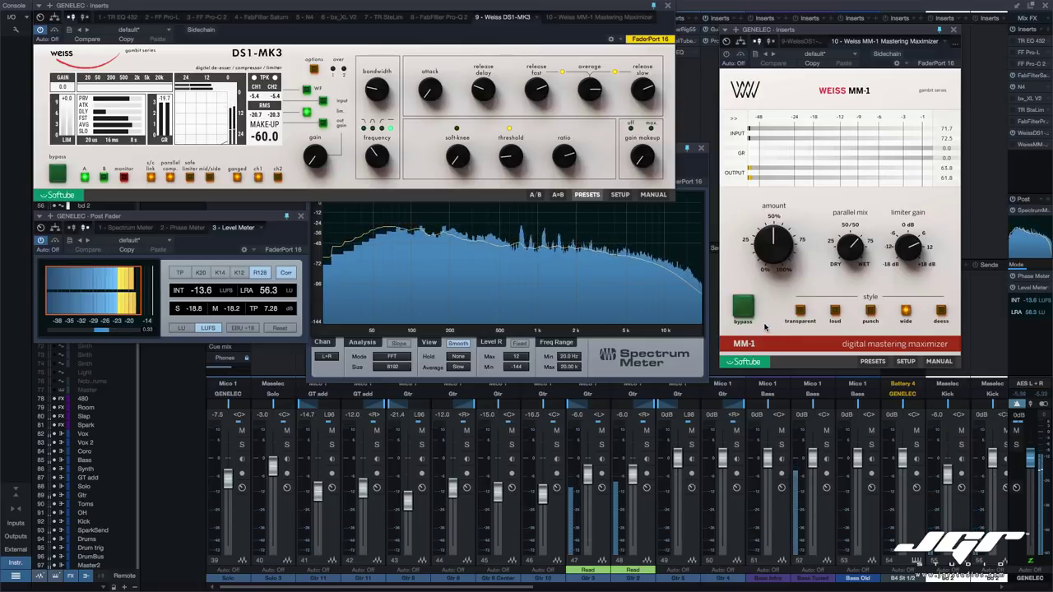
{"action": "left_click", "coordinate": [726, 54]}
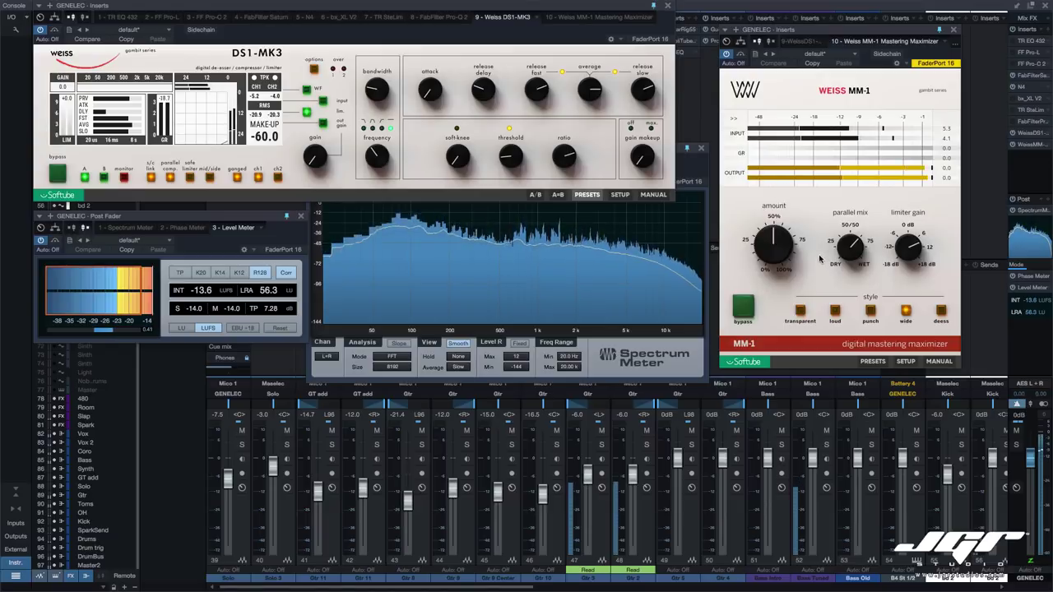
{"action": "mouse_move", "coordinate": [803, 277]}
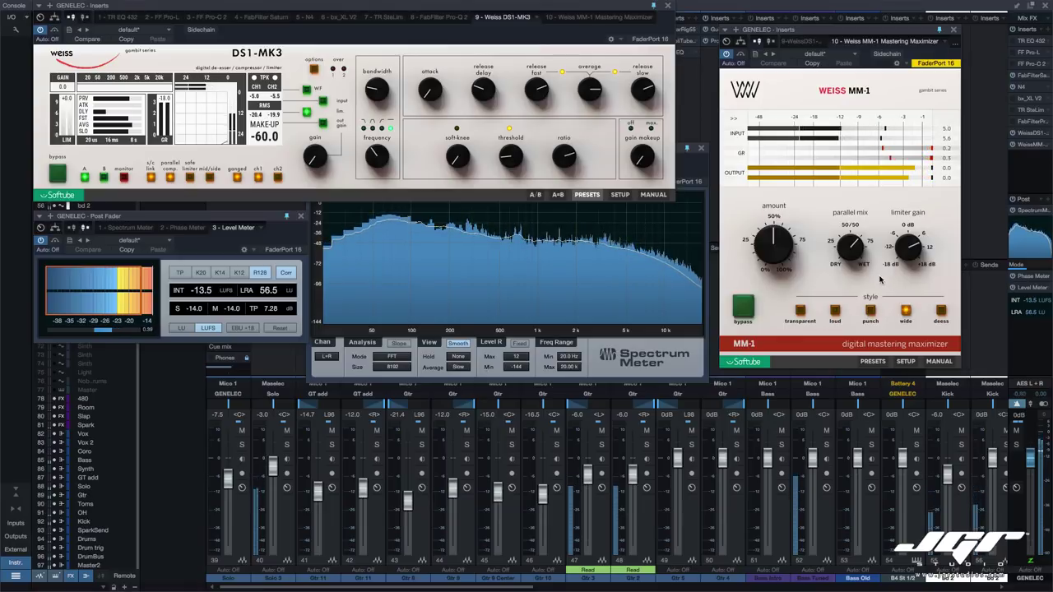
{"action": "mouse_move", "coordinate": [907, 251]}
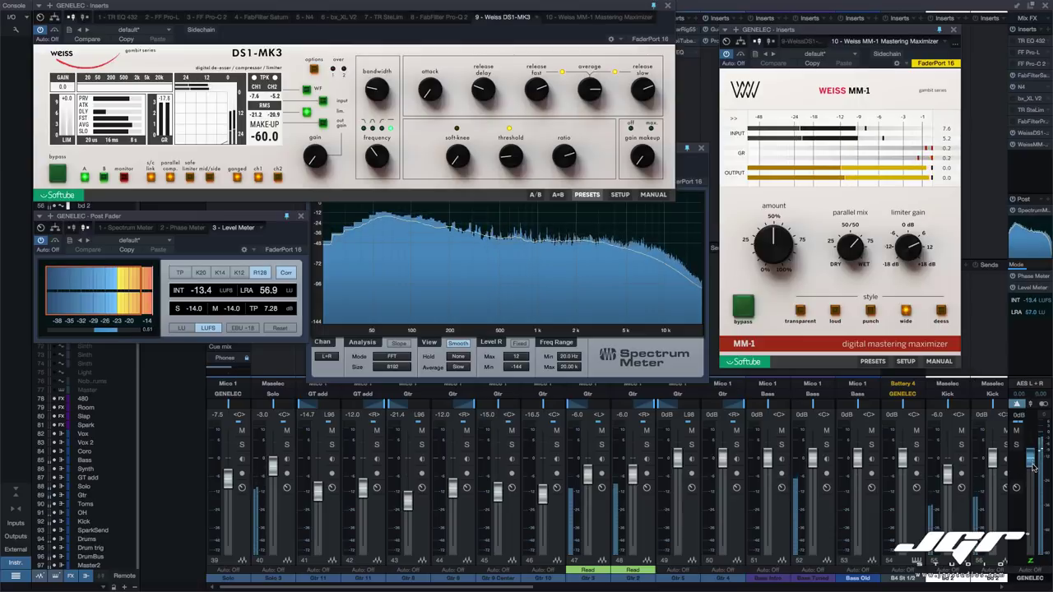
Lower the master fader to about -18 dB and stop playback
{"action": "left_click_drag", "start_coordinate": [1034, 465], "coordinate": [1036, 503]}
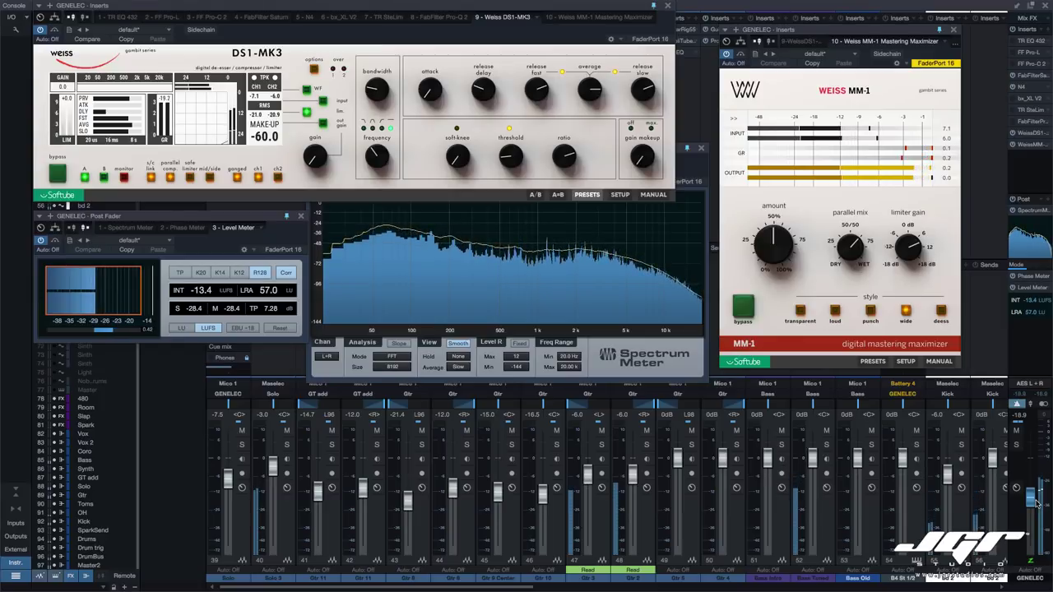
{"action": "key", "text": "space"}
Open the MM-1 output trim options and choose -0.1 dBFS, followed by -1.0 (Mastering for iTunes)
{"action": "mouse_move", "coordinate": [852, 245]}
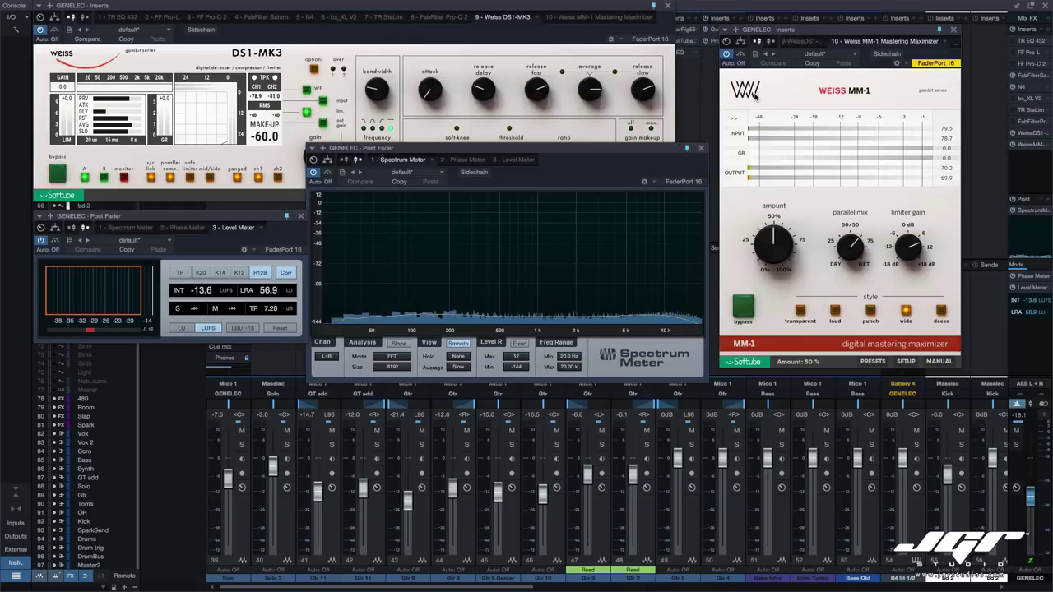
{"action": "left_click", "coordinate": [736, 119]}
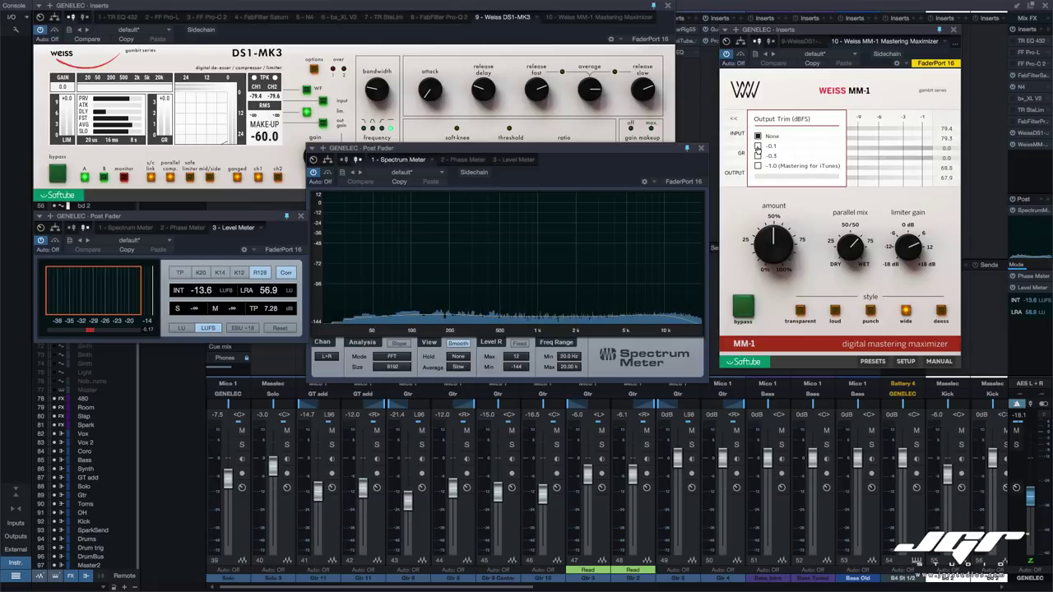
{"action": "left_click", "coordinate": [757, 147]}
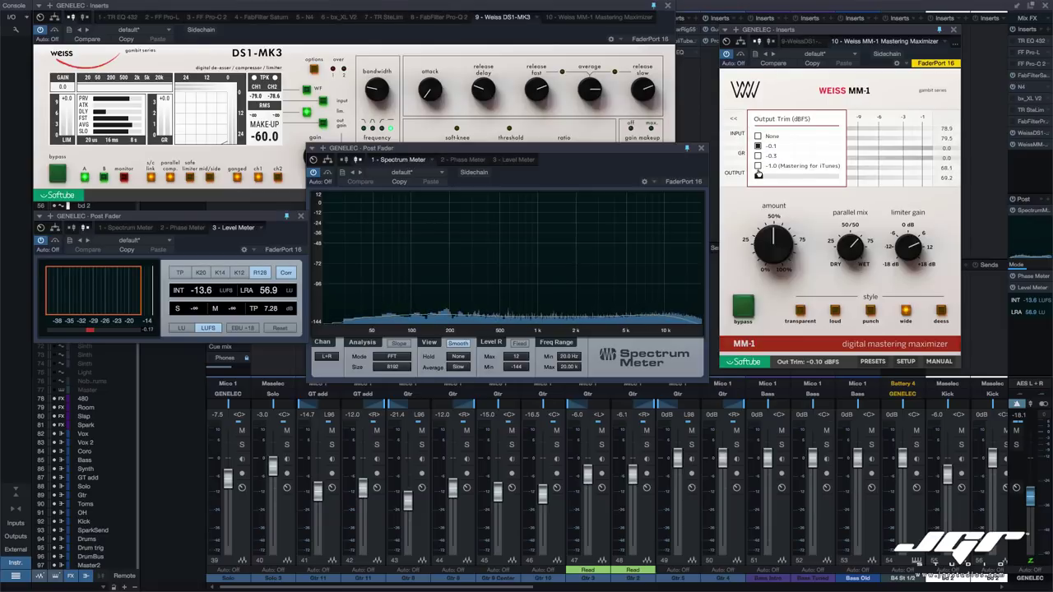
{"action": "left_click", "coordinate": [758, 166]}
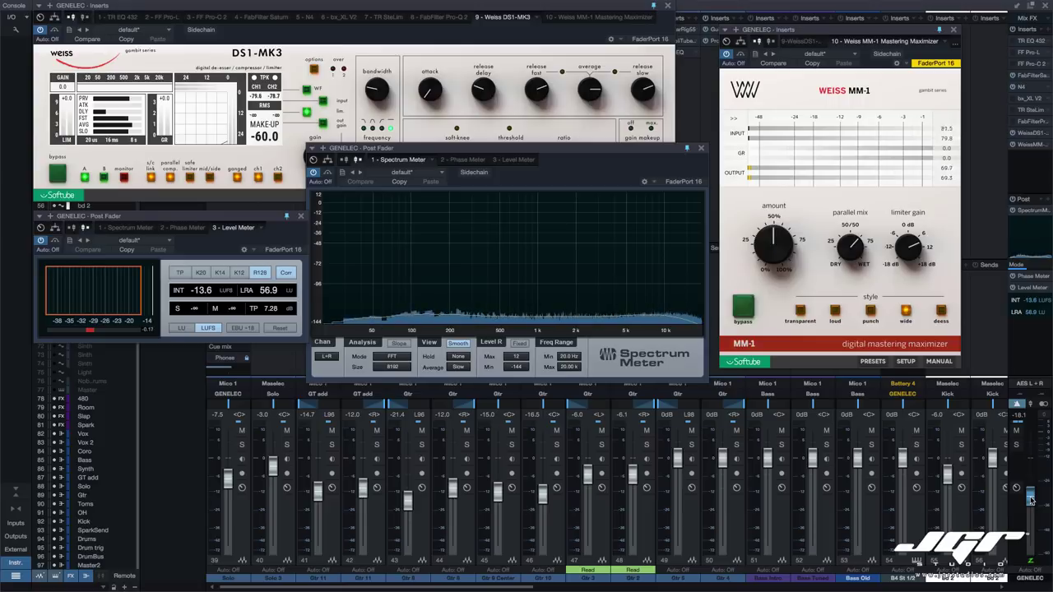
Return the master fader to 0 dB and switch the post-fader level meter from R128 to TP mode
{"action": "left_click_drag", "start_coordinate": [1030, 499], "coordinate": [1031, 456]}
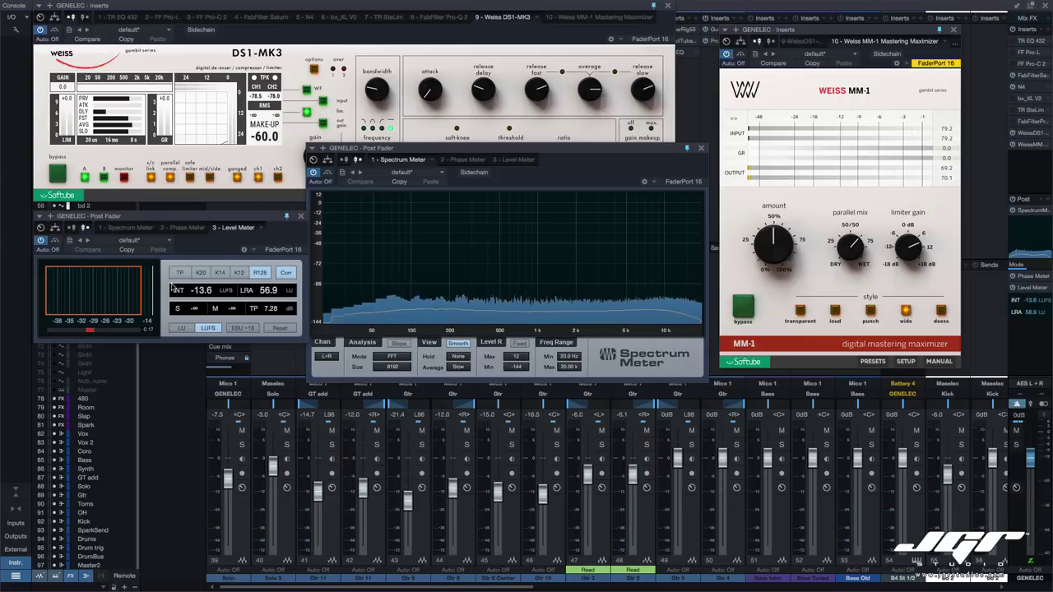
{"action": "left_click", "coordinate": [200, 273]}
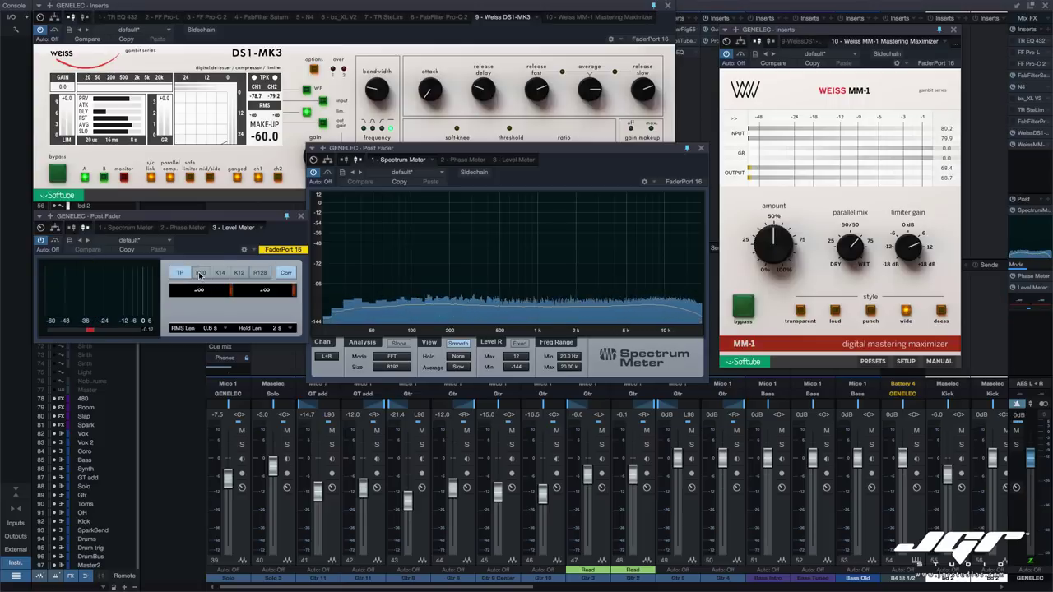
Switch the post-fader level meter to K14 and back to R128, and start playback to measure the master's loudness
{"action": "left_click", "coordinate": [220, 273]}
{"action": "left_click", "coordinate": [260, 272]}
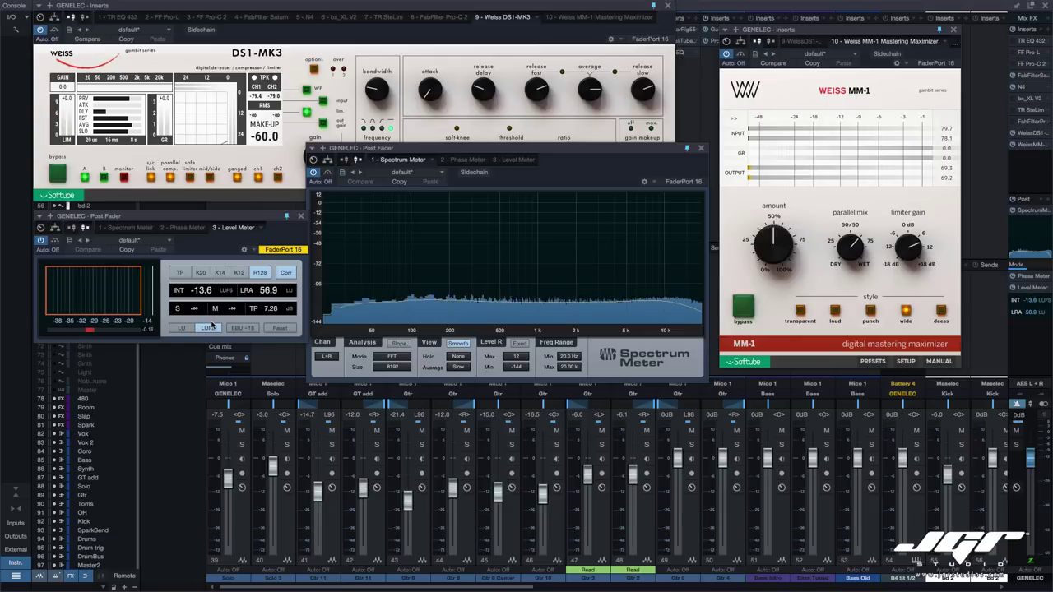
{"action": "key", "text": "space"}
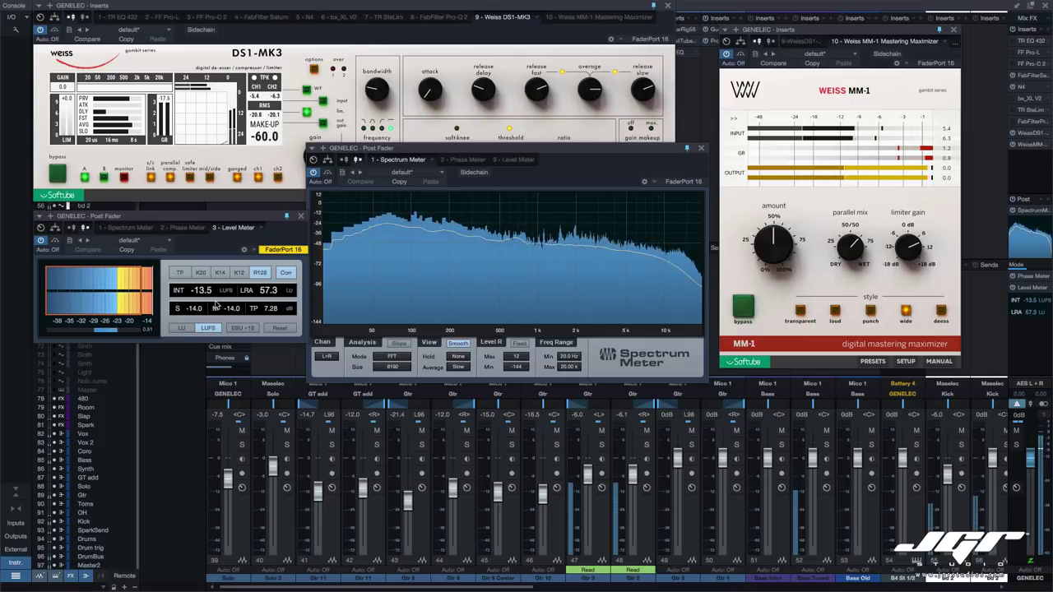
Bring the Weiss DS1-MK3 forward and view its preset collection during playback, closing it without choosing another preset
{"action": "left_click", "coordinate": [218, 200]}
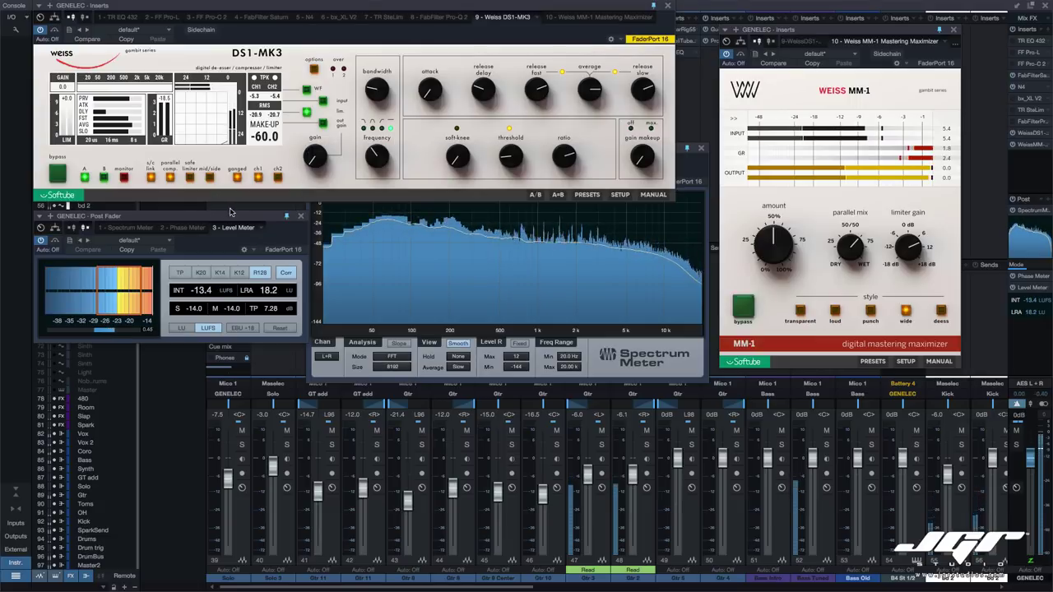
{"action": "left_click", "coordinate": [586, 195]}
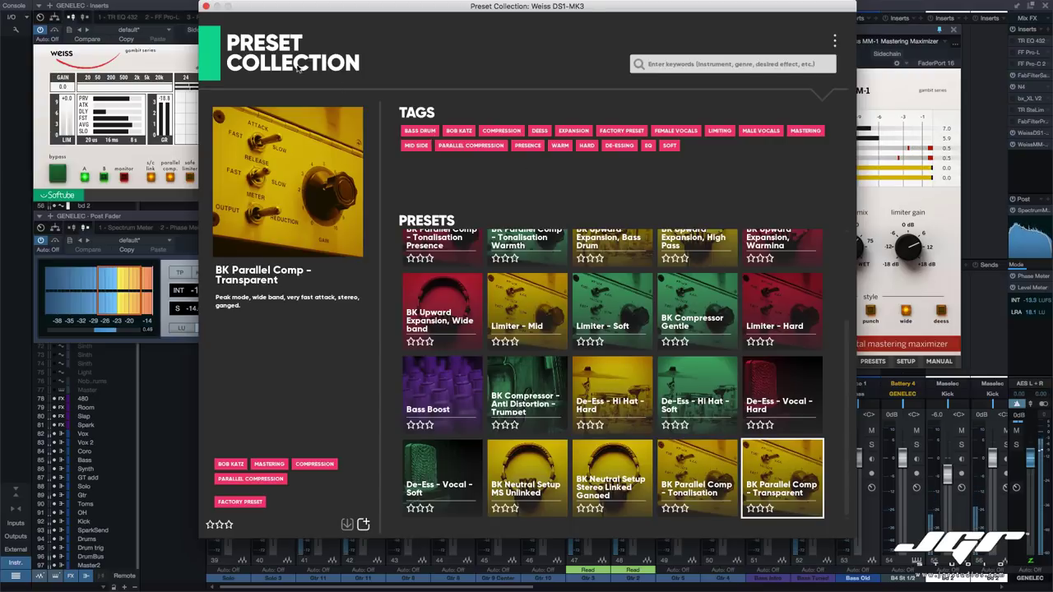
{"action": "left_click", "coordinate": [206, 7]}
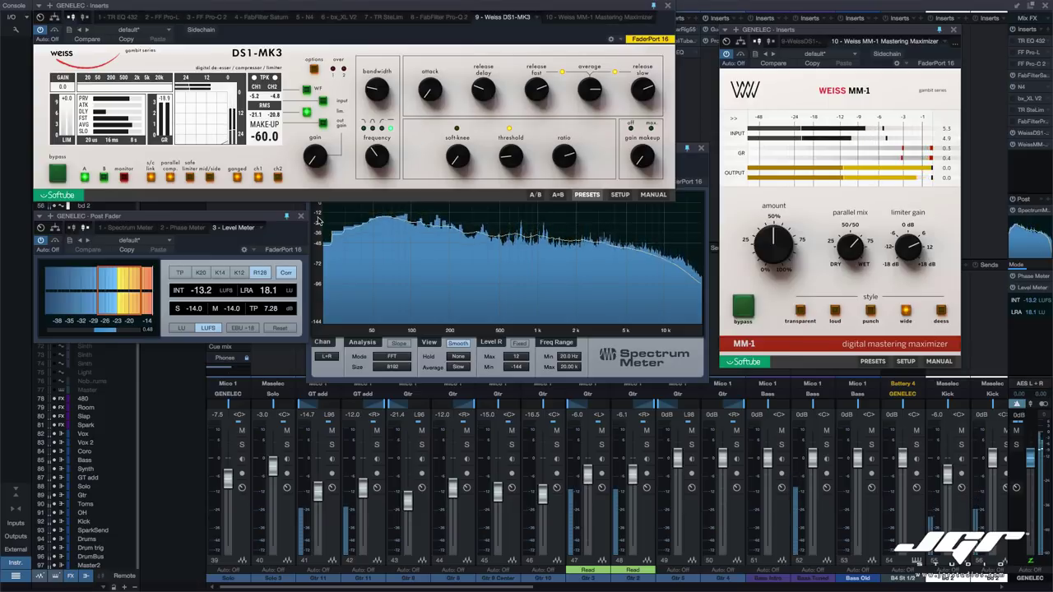
Reset the R128 loudness measurement and set the DS1-MK3's output gain to 3.00 dB
{"action": "left_click", "coordinate": [206, 293]}
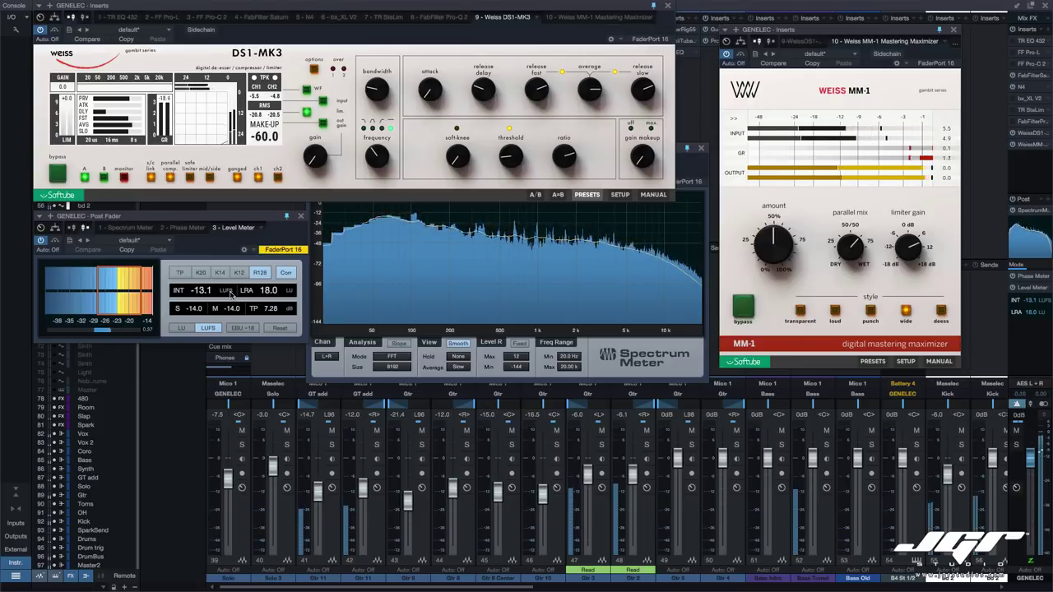
{"action": "left_click", "coordinate": [280, 328]}
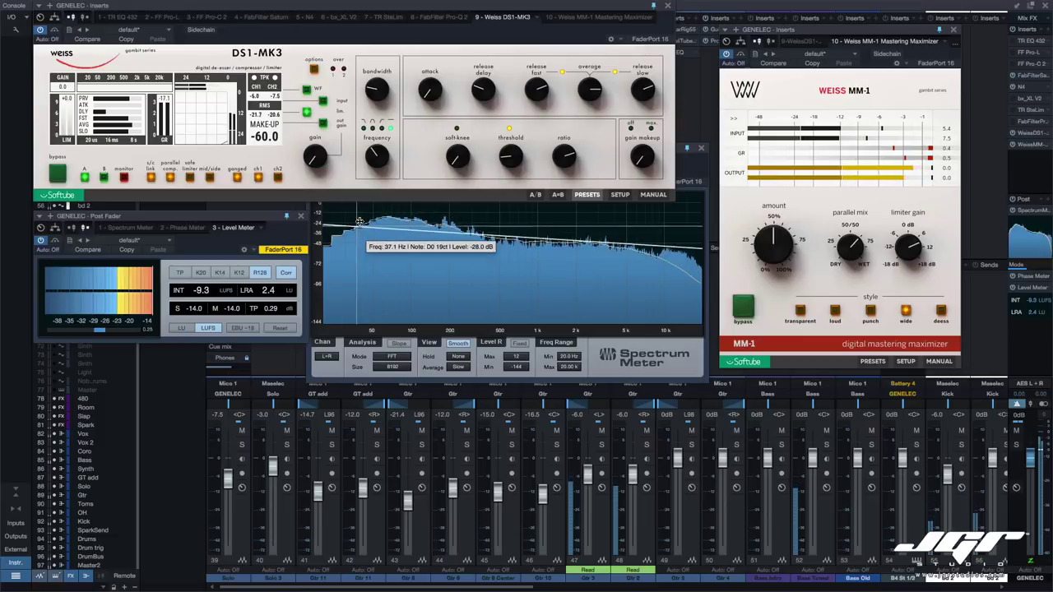
{"action": "left_click", "coordinate": [324, 123]}
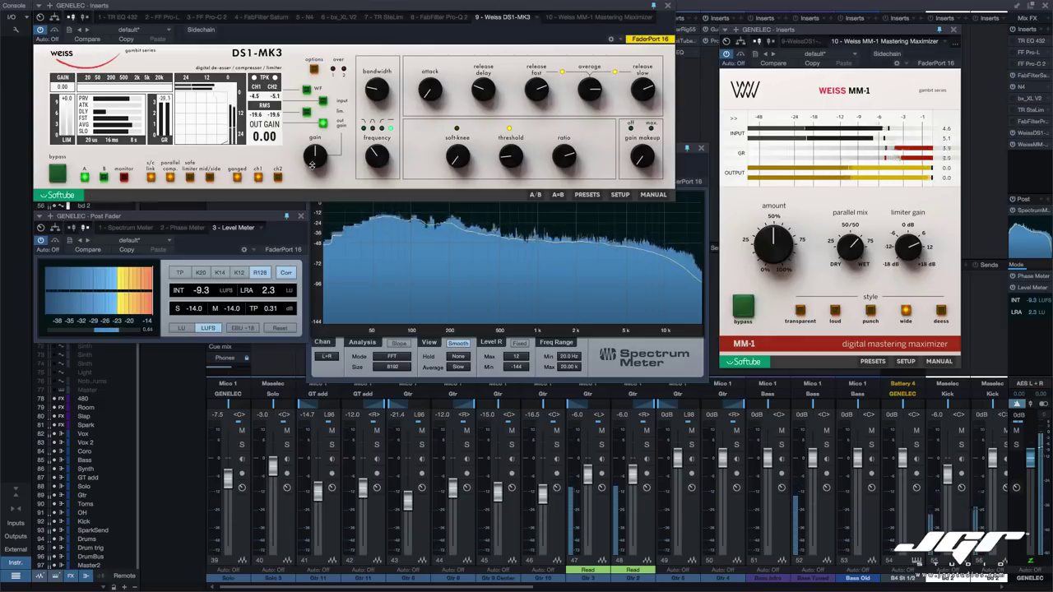
{"action": "left_click_drag", "start_coordinate": [311, 165], "coordinate": [321, 129]}
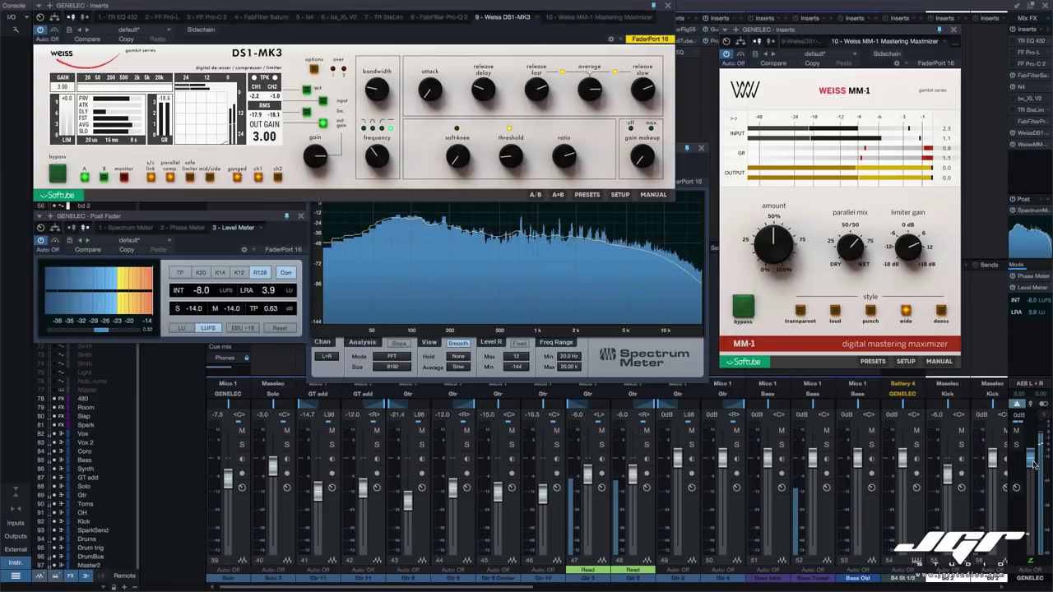
Lower the master fader to about -22 dB and further down to fade out the mix during playback
{"action": "left_click_drag", "start_coordinate": [1032, 465], "coordinate": [1037, 499]}
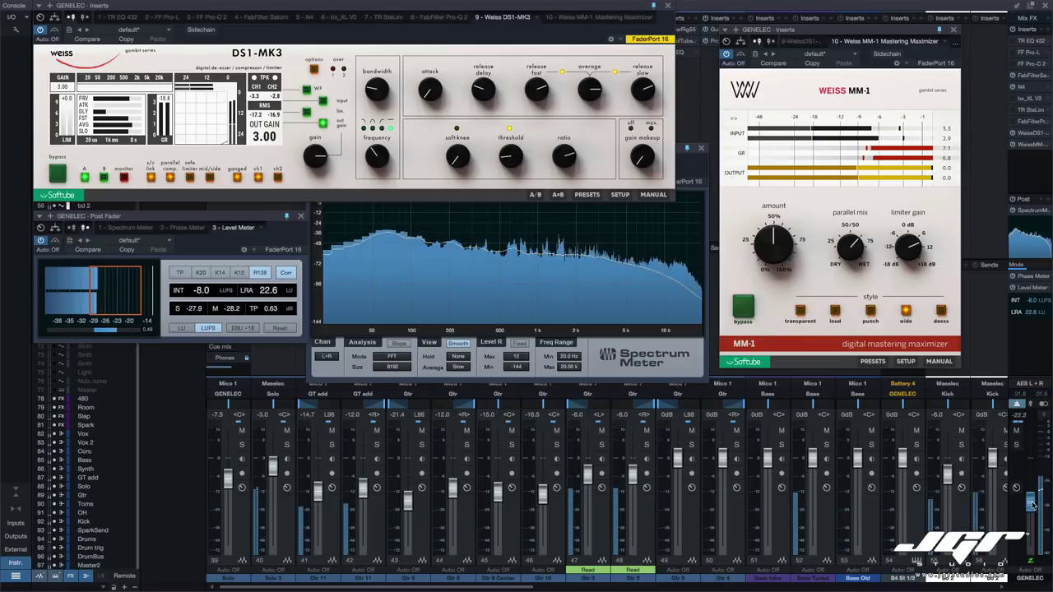
{"action": "left_click_drag", "start_coordinate": [1031, 503], "coordinate": [1031, 540]}
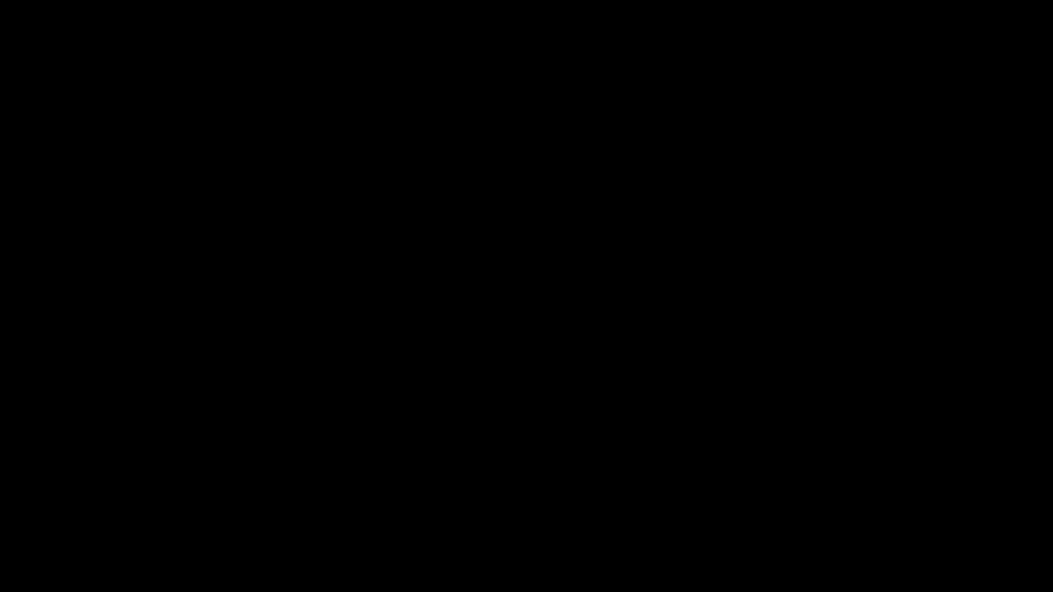